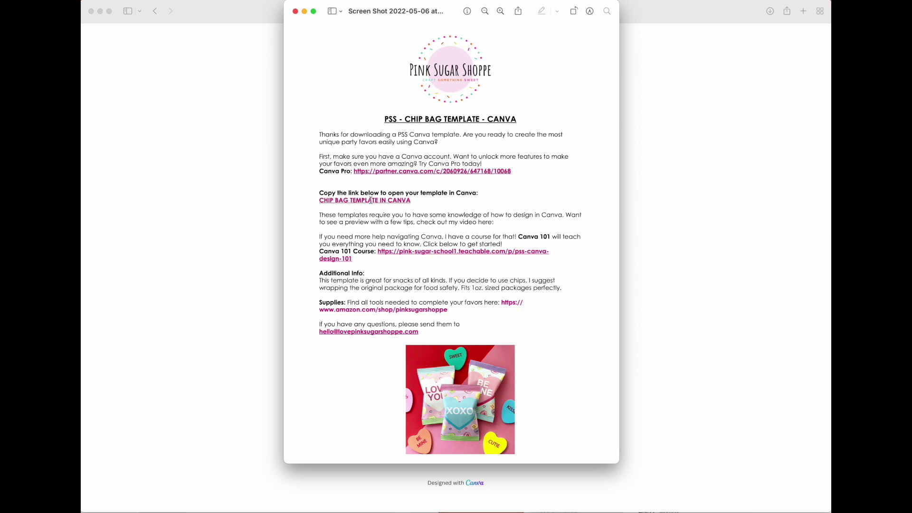
- Close the template instructions document and start a new design from the shared 11 × 8.5 in chip bag template in Canva
{"action": "left_click", "coordinate": [295, 13]}
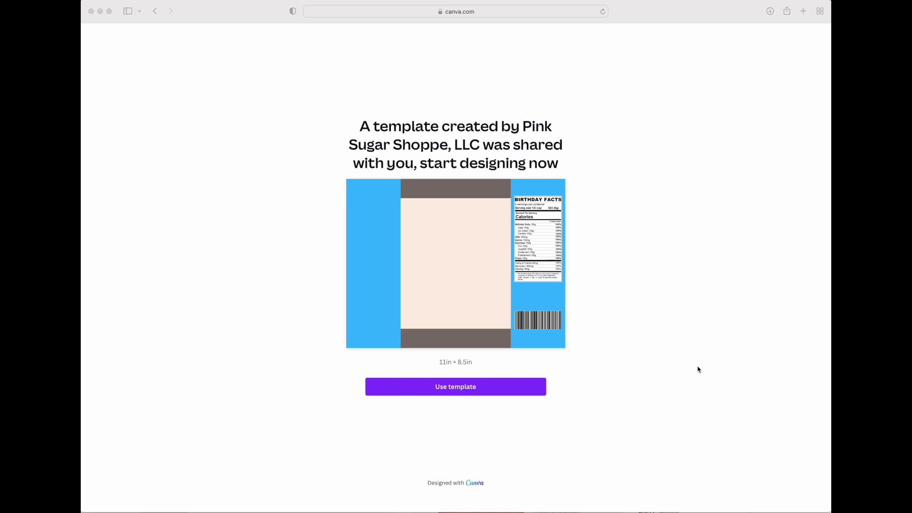
{"action": "left_click", "coordinate": [479, 393]}
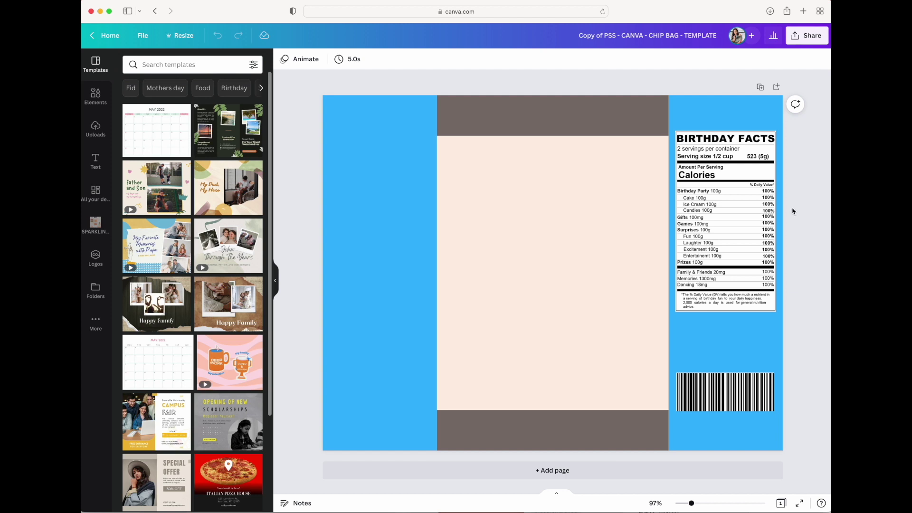
- Recolor both blue side panels of the chip bag, including the one behind the Birthday Facts, to the default bright pink
{"action": "left_click", "coordinate": [382, 238]}
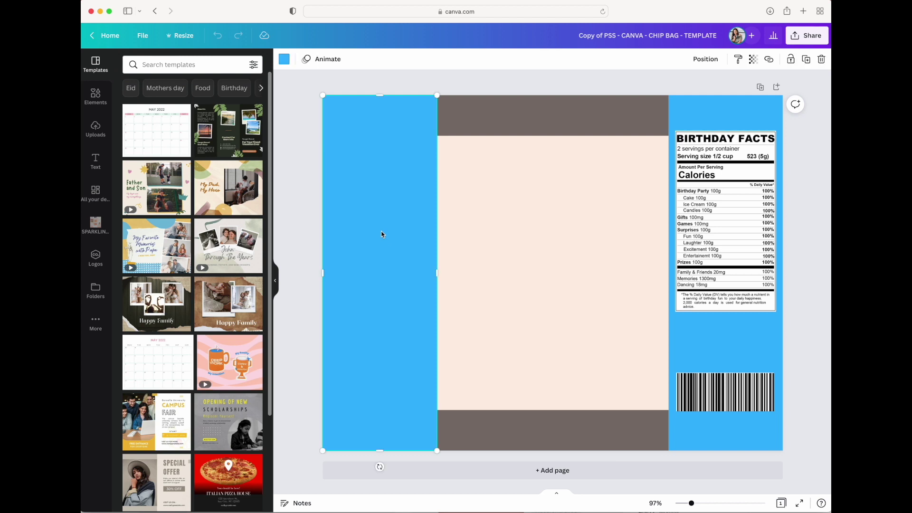
{"action": "left_click", "coordinate": [742, 365]}
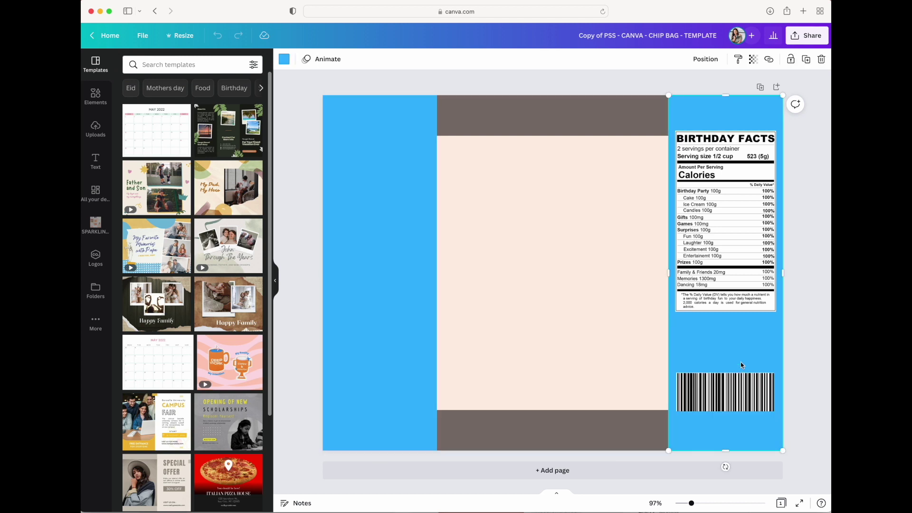
{"action": "left_click", "coordinate": [391, 243]}
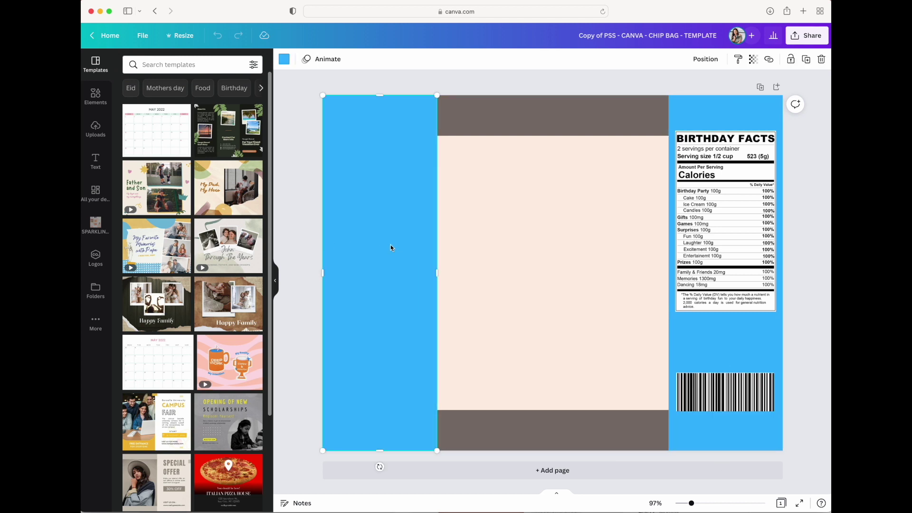
{"action": "left_click", "coordinate": [283, 58]}
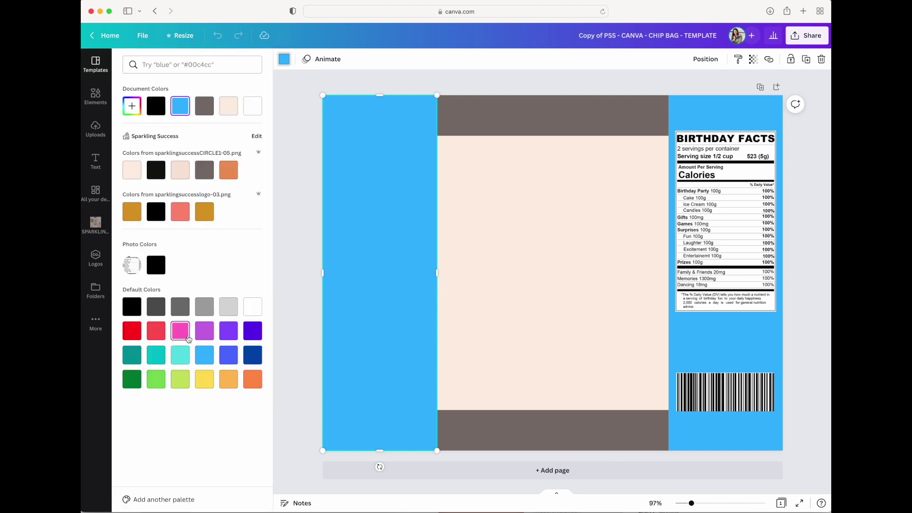
{"action": "left_click", "coordinate": [180, 331]}
{"action": "left_click", "coordinate": [759, 333]}
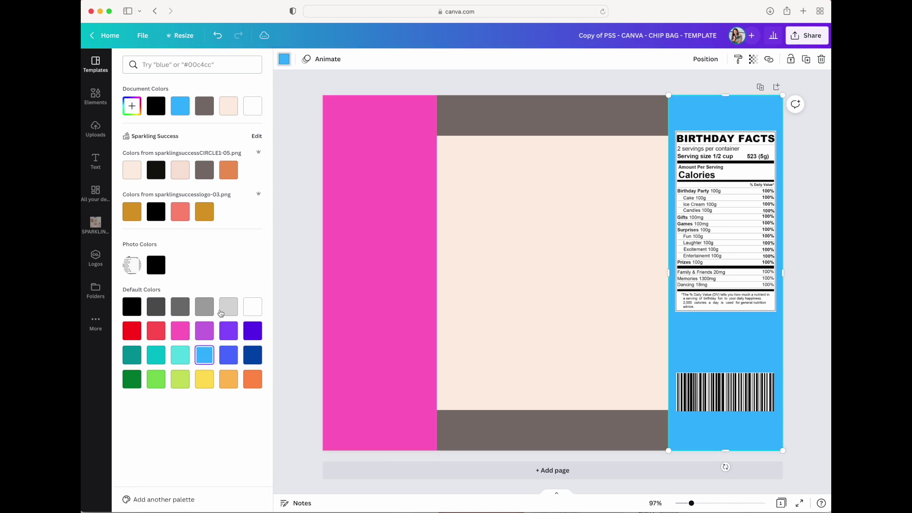
{"action": "left_click", "coordinate": [182, 336]}
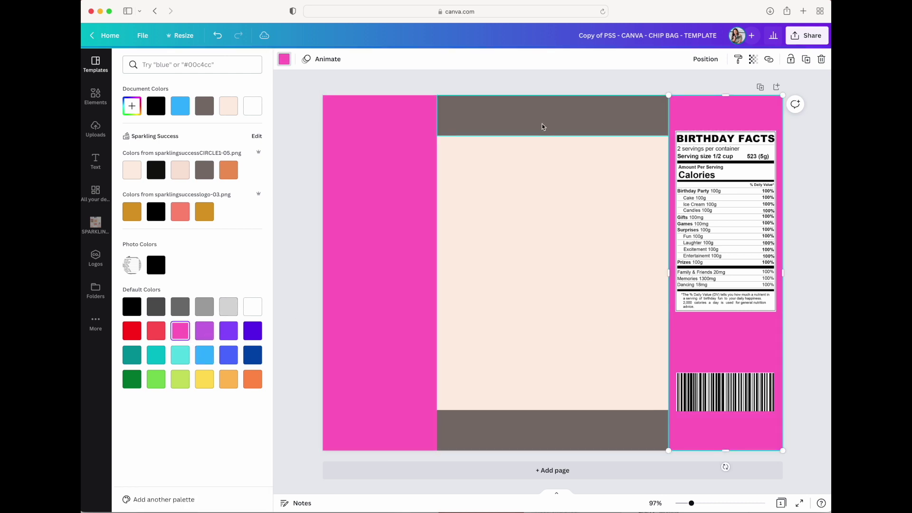
- Recolor the bottom and top gray strips of the center panel to the default coral red
{"action": "left_click", "coordinate": [573, 434]}
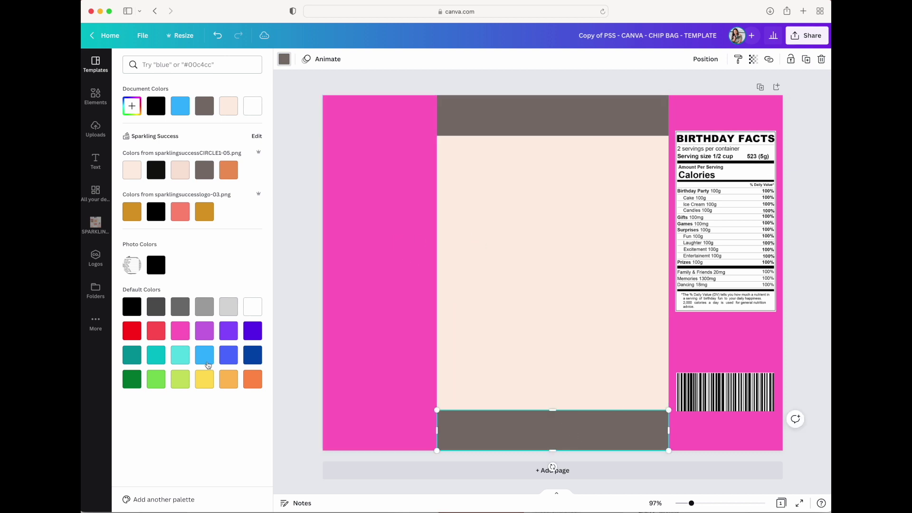
{"action": "left_click", "coordinate": [158, 334]}
{"action": "left_click", "coordinate": [541, 130]}
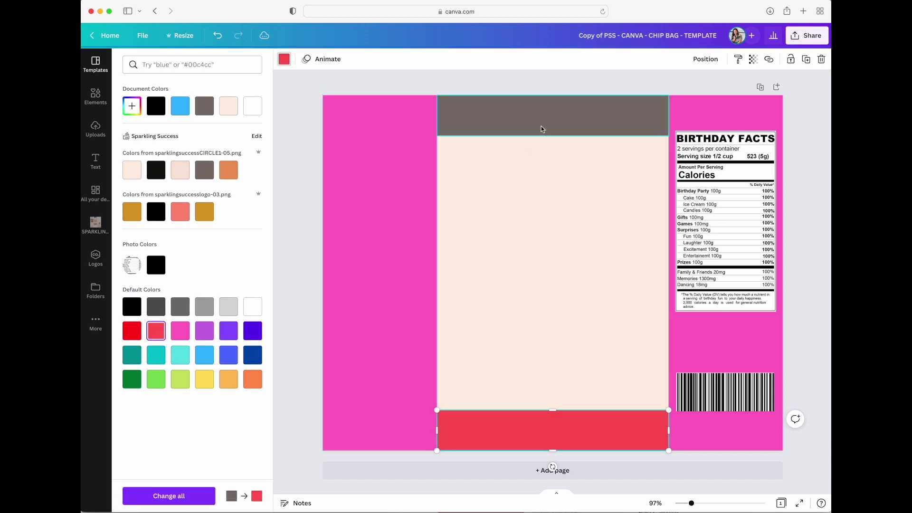
{"action": "left_click", "coordinate": [156, 332]}
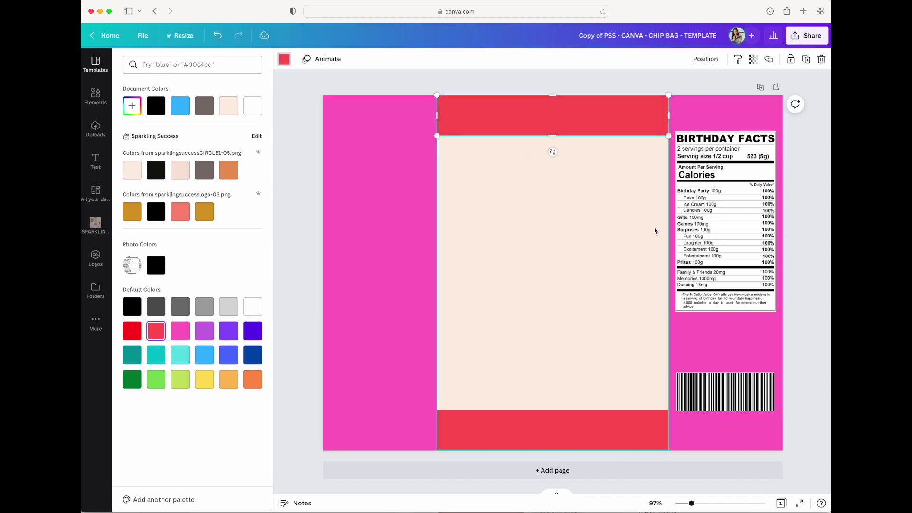
- Search the elements for "mermaid", add the purple-haired mermaid graphic, and enlarge it in the lower-right part of the center panel
{"action": "left_click", "coordinate": [97, 93]}
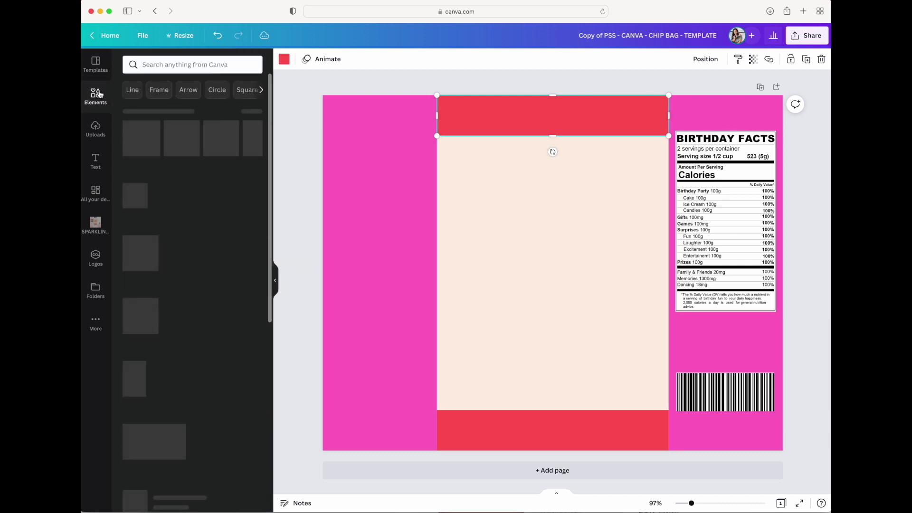
{"action": "left_click", "coordinate": [192, 67]}
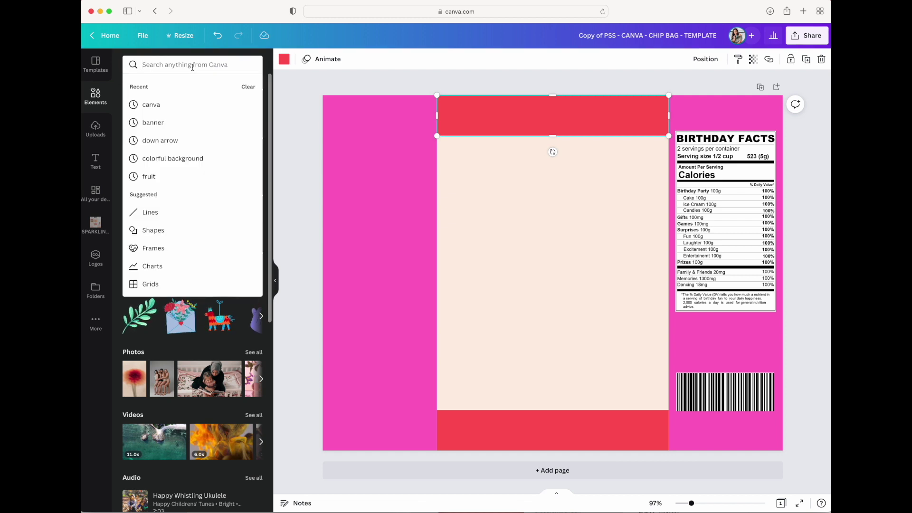
{"action": "type", "text": "mermaid"}
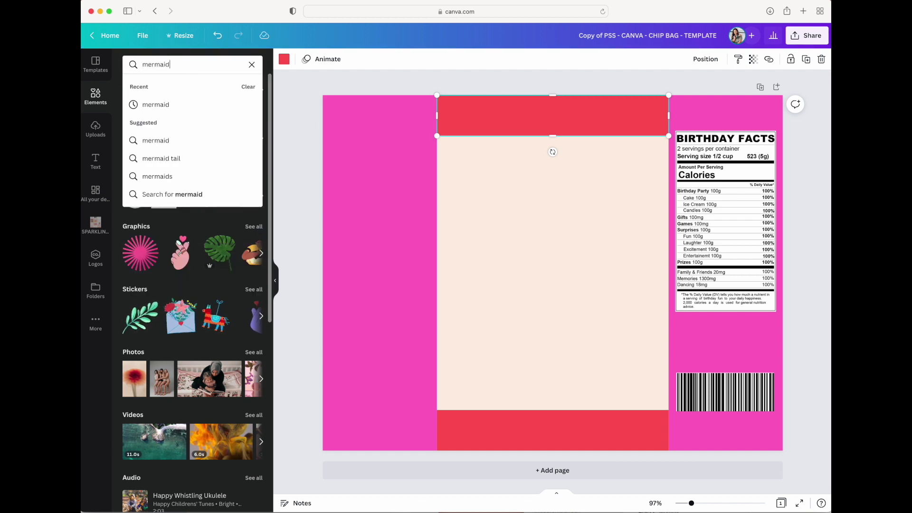
{"action": "key", "text": "Return"}
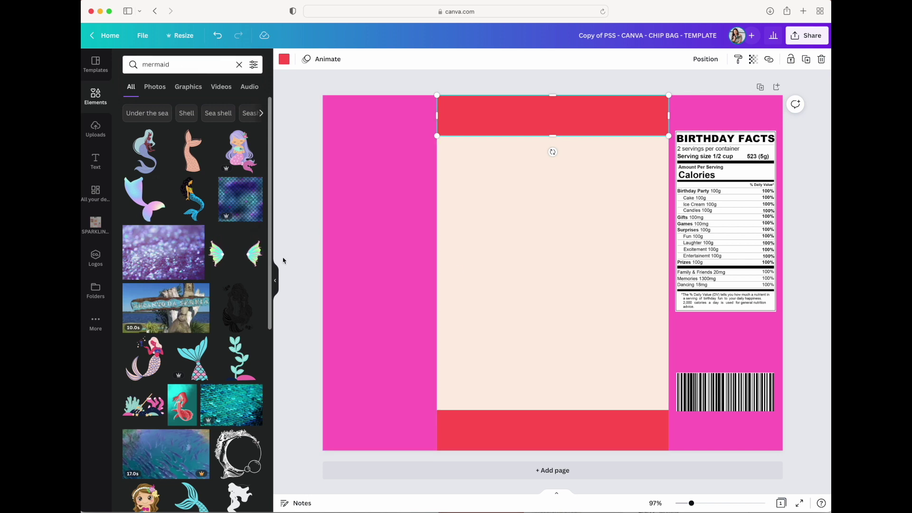
{"action": "left_click", "coordinate": [239, 160]}
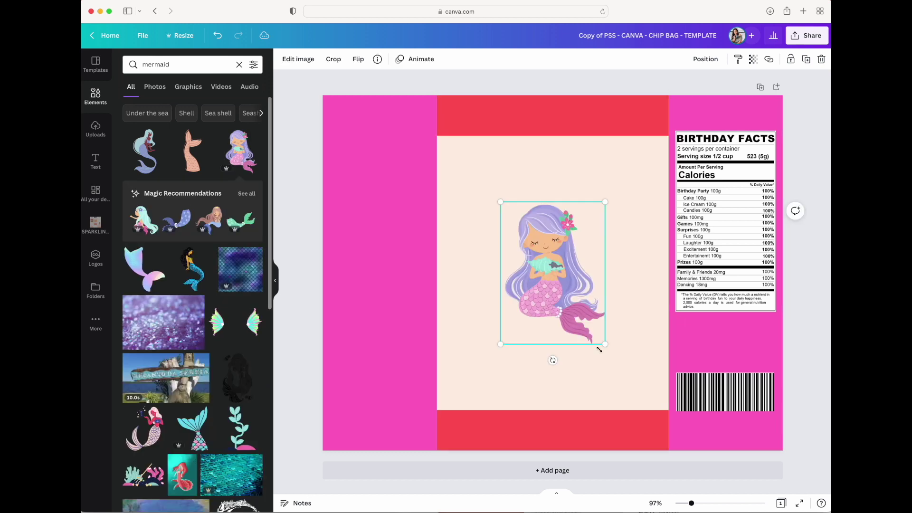
{"action": "left_click_drag", "start_coordinate": [603, 343], "coordinate": [653, 408]}
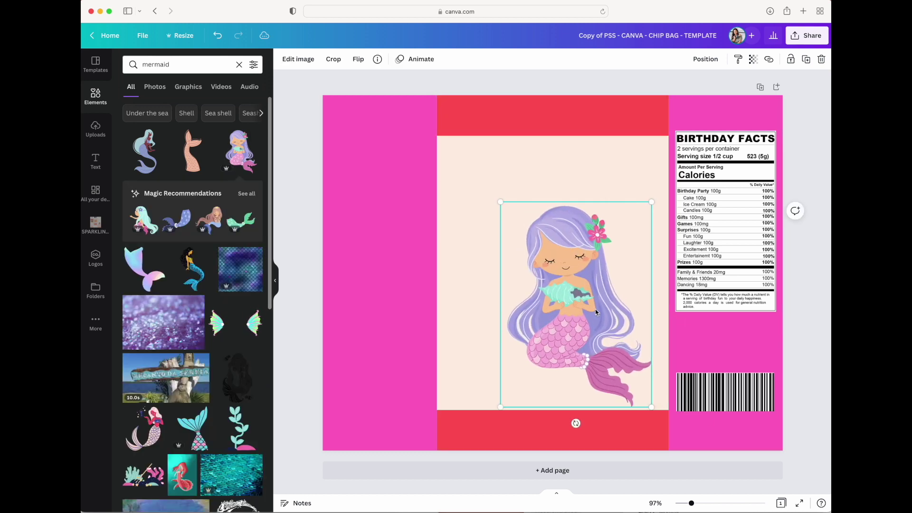
{"action": "left_click_drag", "start_coordinate": [581, 273], "coordinate": [611, 318]}
- Change the center panel's cream background to the default light turquoise
{"action": "left_click", "coordinate": [531, 183]}
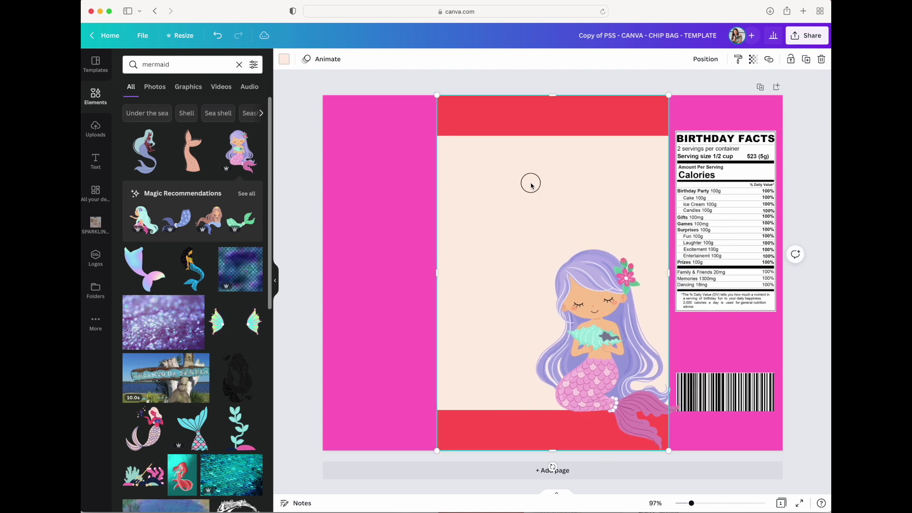
{"action": "left_click", "coordinate": [282, 60]}
{"action": "left_click", "coordinate": [180, 359]}
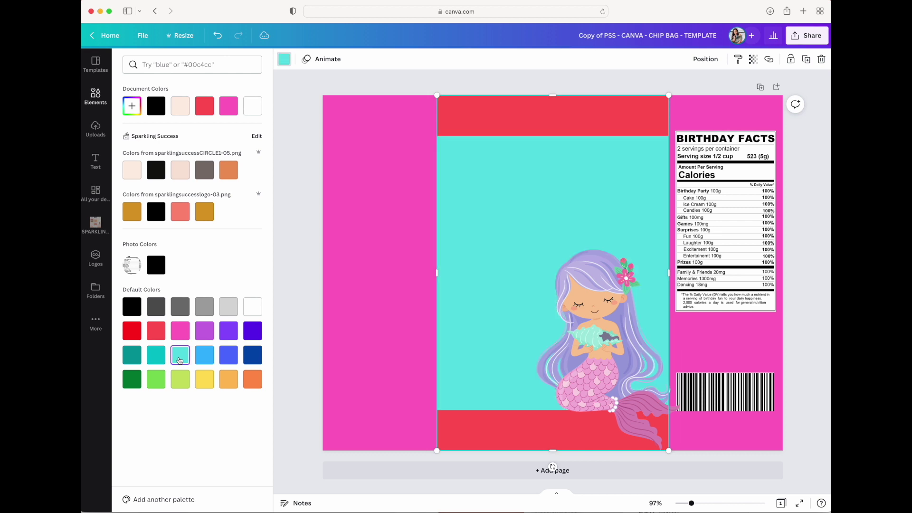
- Recolor the red strips above and below the turquoise area to the default light purple
{"action": "left_click", "coordinate": [548, 127]}
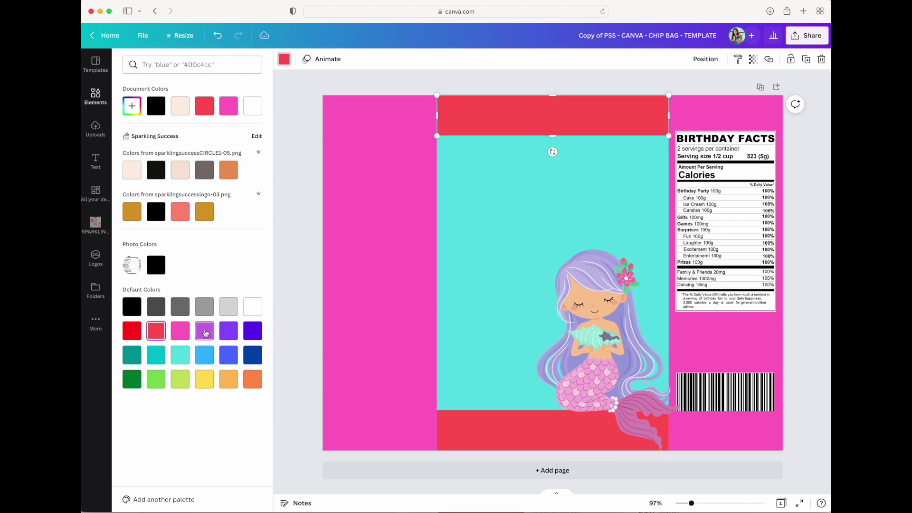
{"action": "left_click", "coordinate": [205, 332]}
{"action": "left_click", "coordinate": [515, 434]}
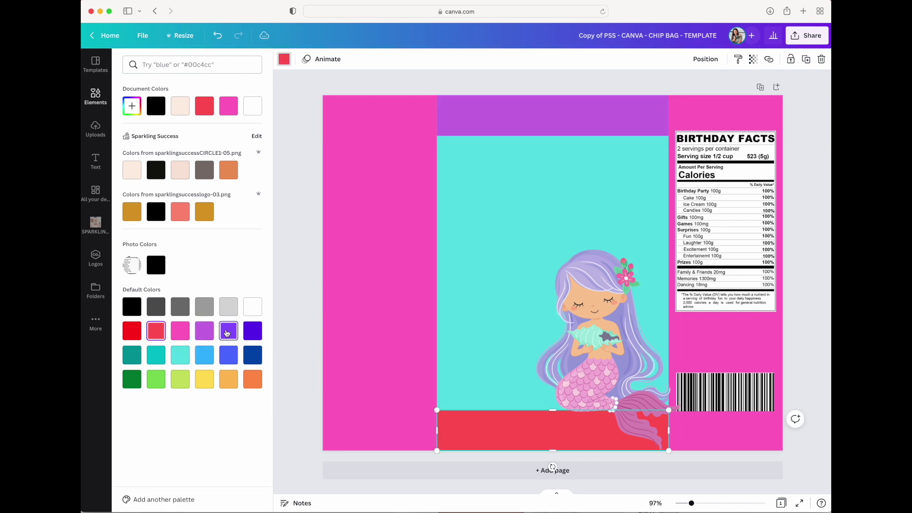
{"action": "left_click", "coordinate": [204, 331]}
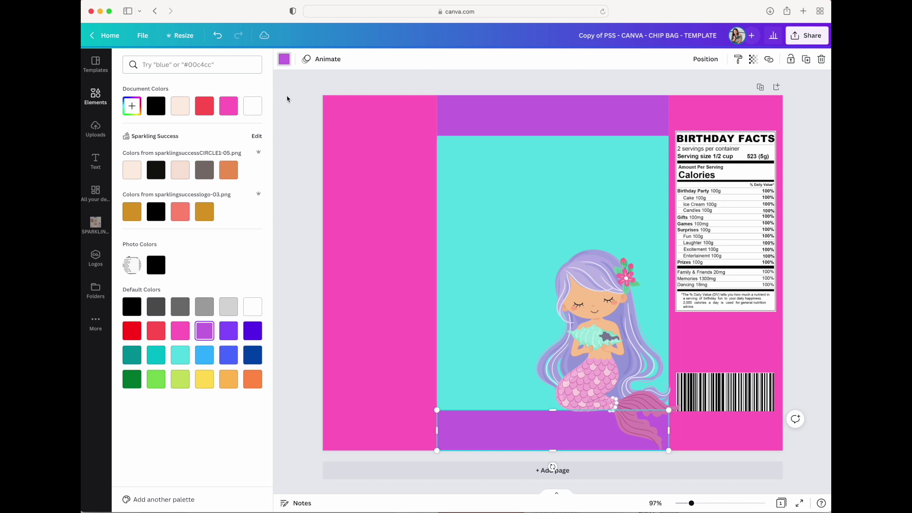
- Search the elements for "mermaids" and add the pastel mermaid-scale pattern image to the design
{"action": "left_click", "coordinate": [96, 95]}
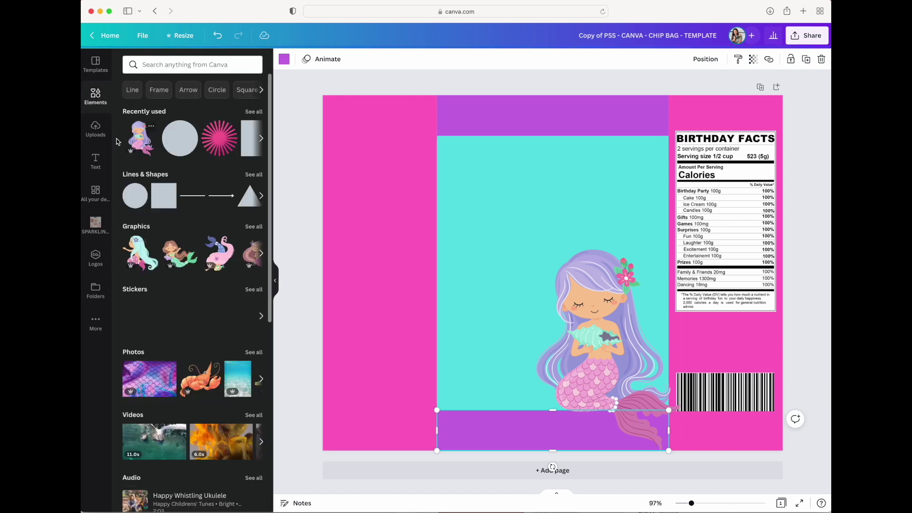
{"action": "left_click", "coordinate": [150, 66]}
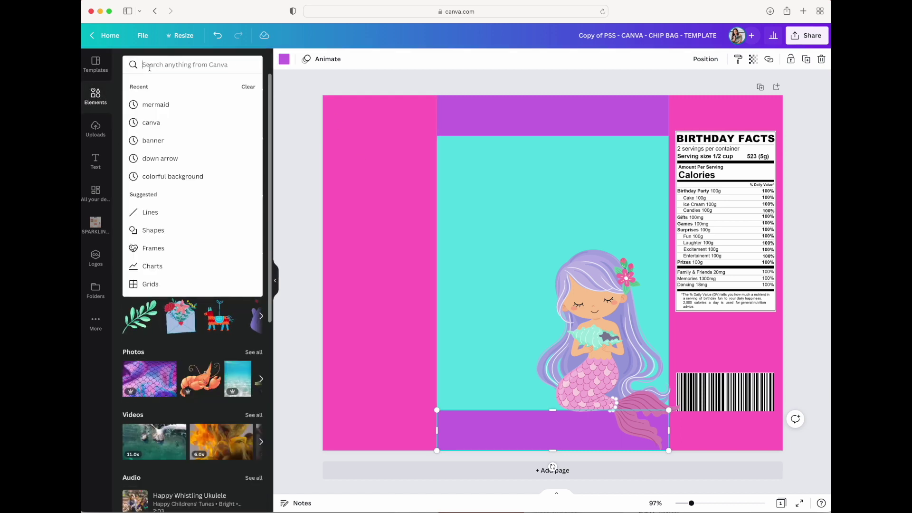
{"action": "type", "text": "mermaids"}
{"action": "key", "text": "Return"}
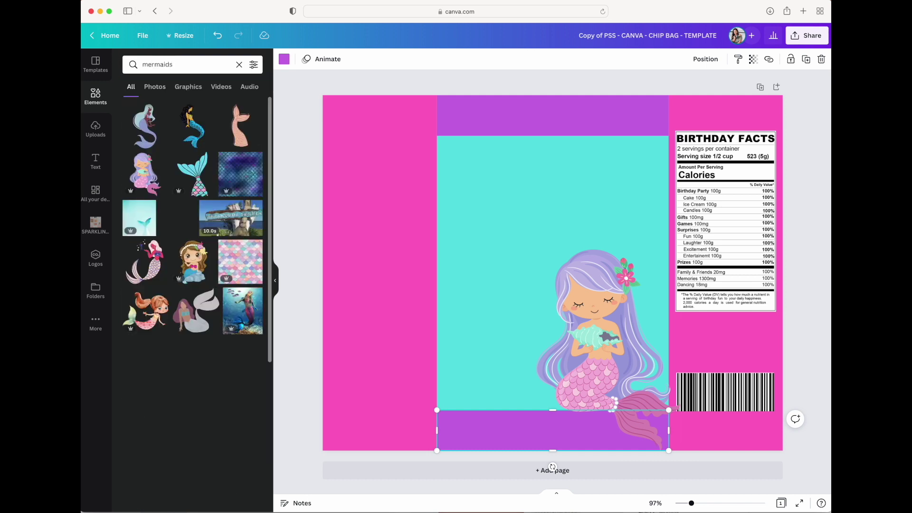
{"action": "left_click", "coordinate": [236, 269]}
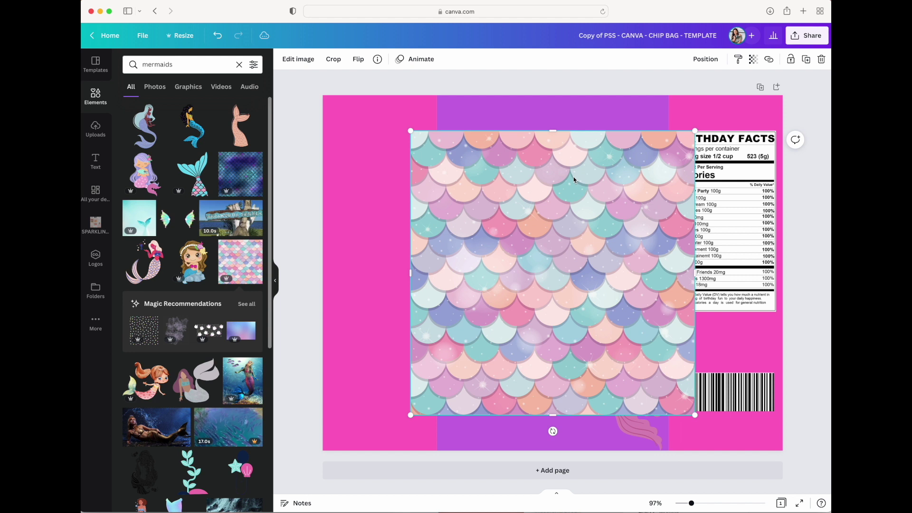
- Send the scale pattern backward through the layers until it sits behind the mermaid, nutrition label, barcode, purple strips and pink side panels
{"action": "left_click", "coordinate": [715, 59]}
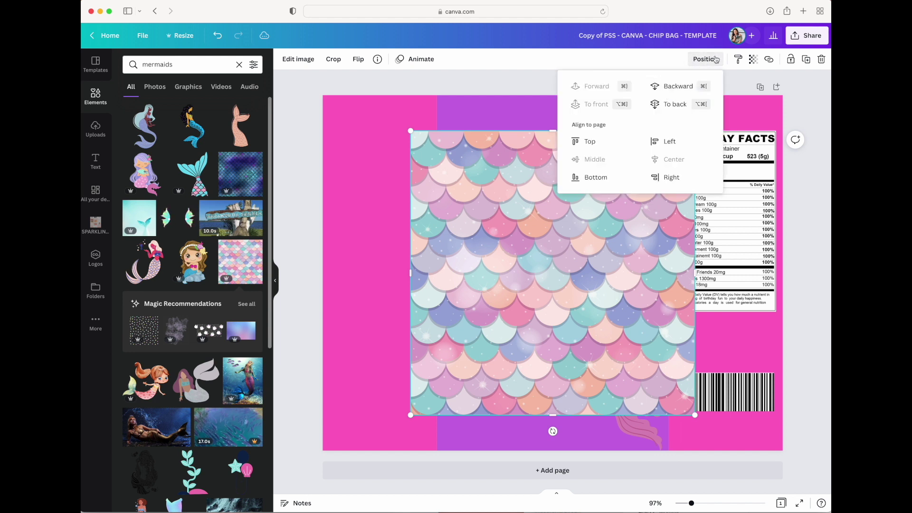
{"action": "left_click", "coordinate": [715, 59]}
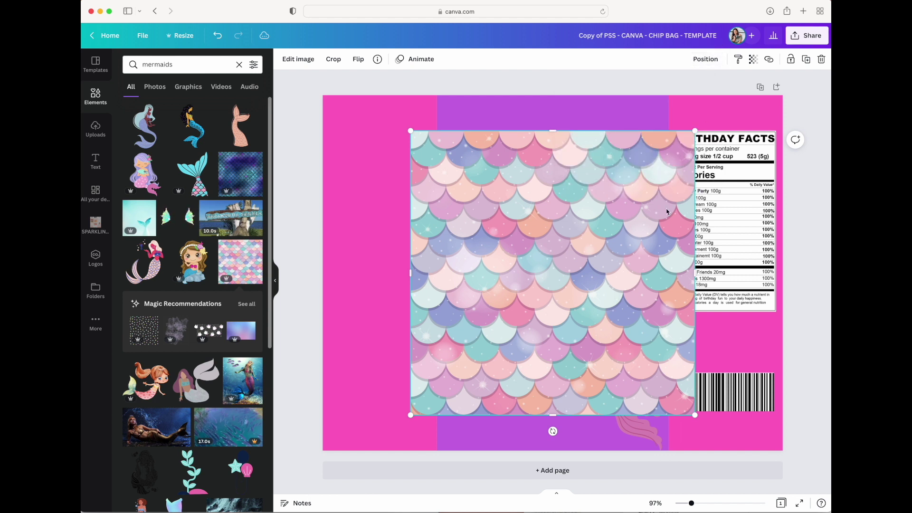
{"action": "left_click", "coordinate": [705, 58]}
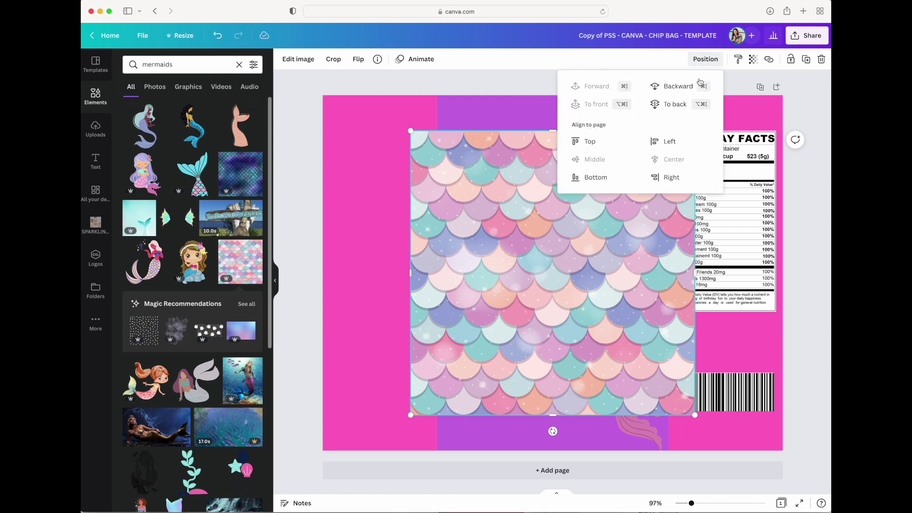
{"action": "left_click", "coordinate": [678, 86]}
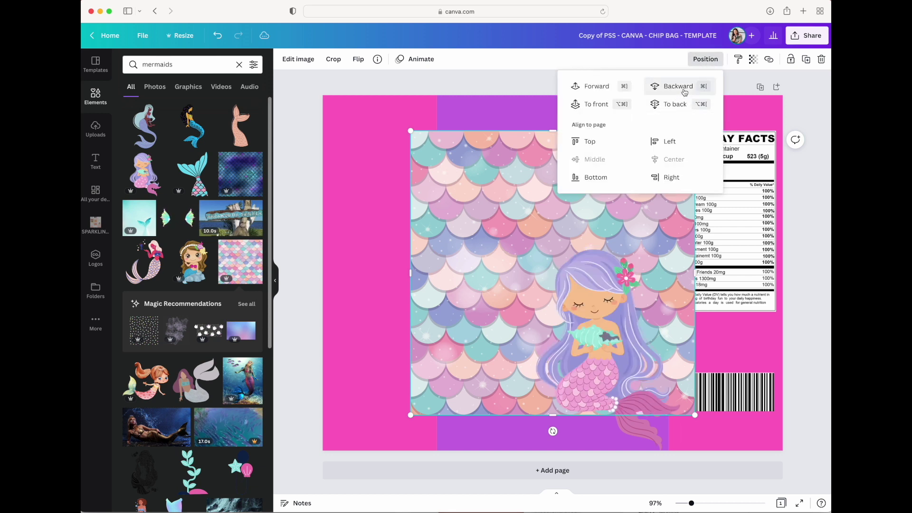
{"action": "left_click", "coordinate": [677, 86]}
{"action": "left_click", "coordinate": [678, 86]}
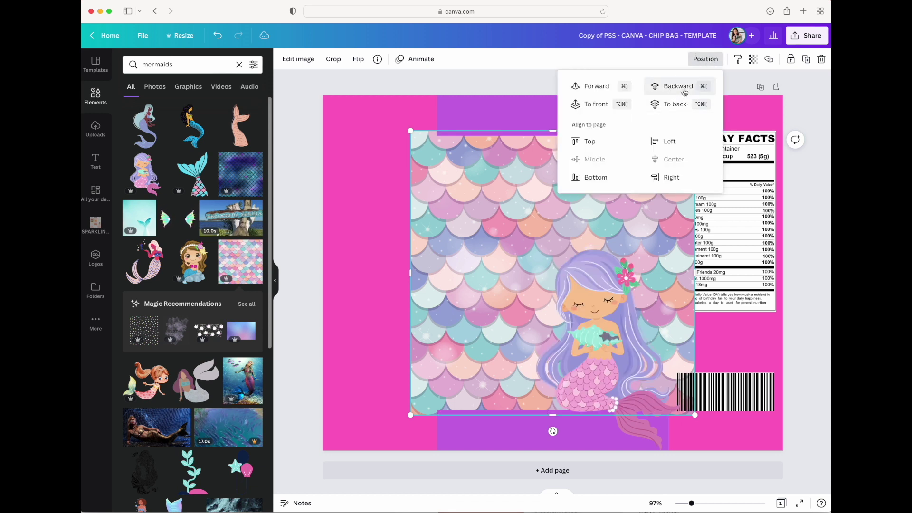
{"action": "left_click", "coordinate": [683, 91]}
{"action": "left_click", "coordinate": [683, 91]}
{"action": "left_click", "coordinate": [683, 92]}
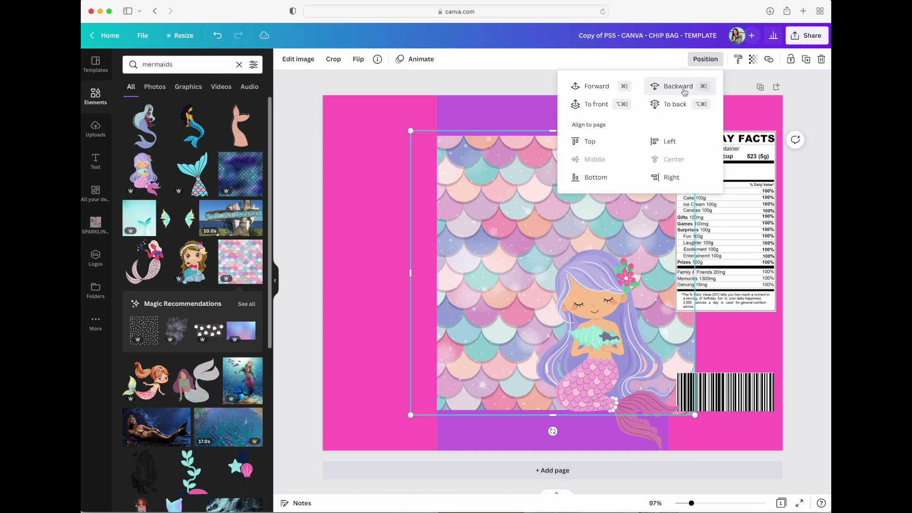
{"action": "left_click", "coordinate": [683, 92]}
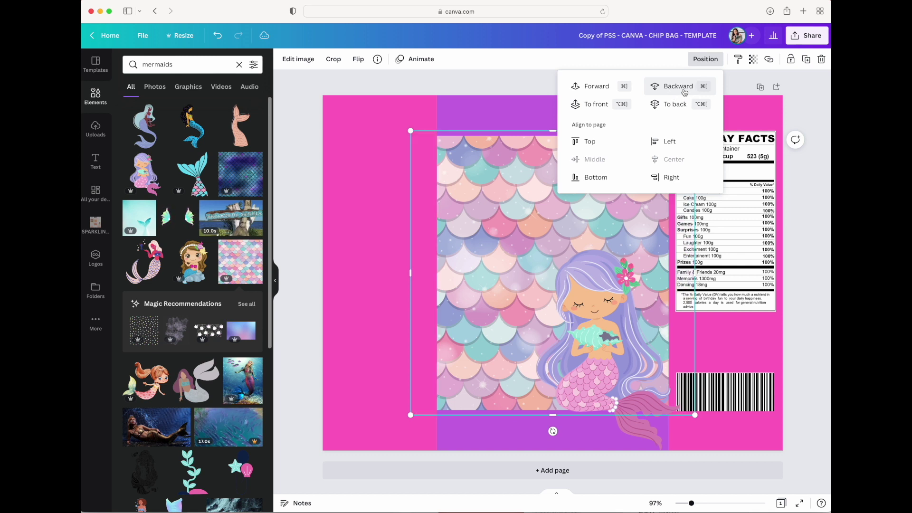
- Enlarge the mermaid graphic slightly and center it horizontally over the lower part of the scale-patterned panel
{"action": "left_click", "coordinate": [494, 248]}
{"action": "left_click", "coordinate": [611, 302]}
{"action": "left_click_drag", "start_coordinate": [528, 246], "coordinate": [503, 211]}
{"action": "left_click_drag", "start_coordinate": [597, 276], "coordinate": [559, 282]}
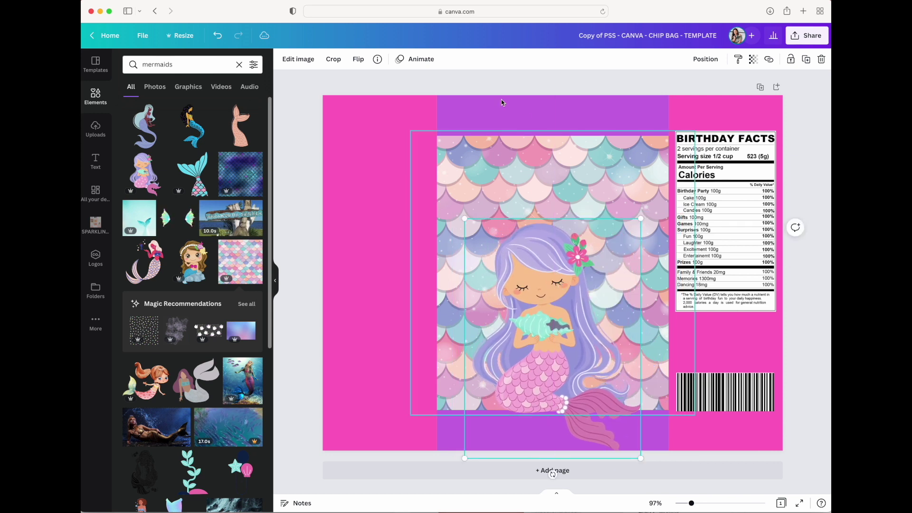
{"action": "left_click", "coordinate": [298, 59]}
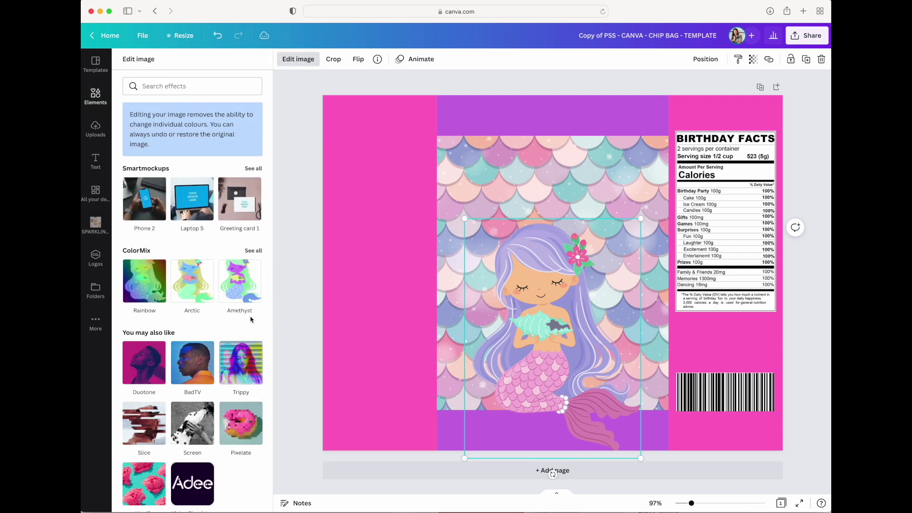
{"action": "scroll", "coordinate": [247, 315], "scroll_direction": "down", "scroll_amount": 1}
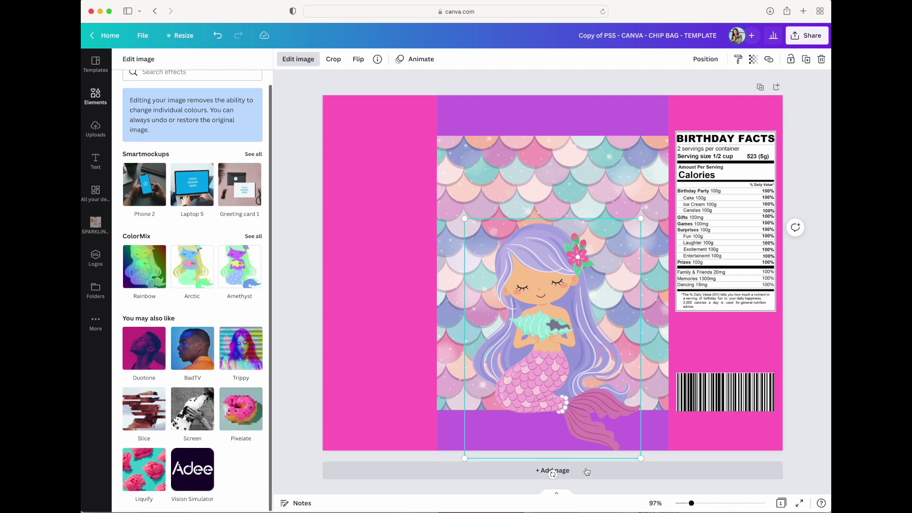
{"action": "left_click", "coordinate": [545, 190]}
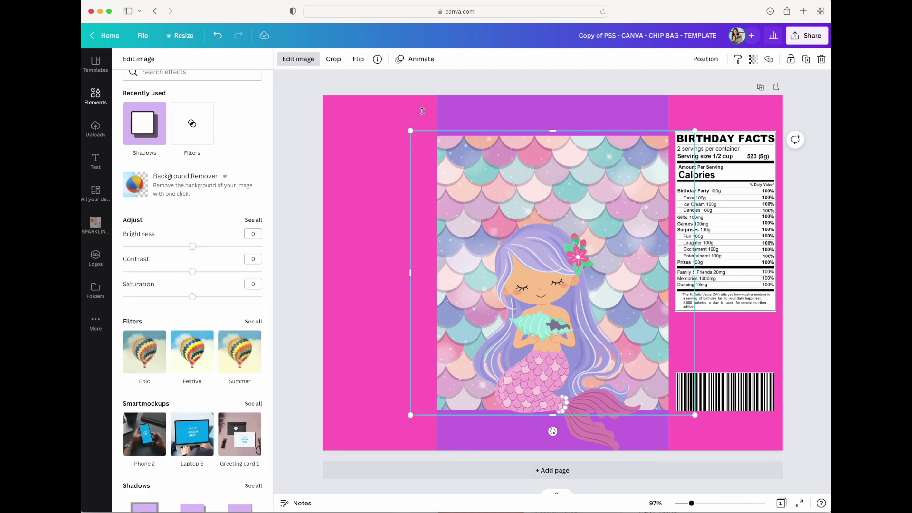
- Add the "POOL PARTY" font combination and size it to fit over the upper part of the scale-patterned panel
{"action": "left_click", "coordinate": [96, 161]}
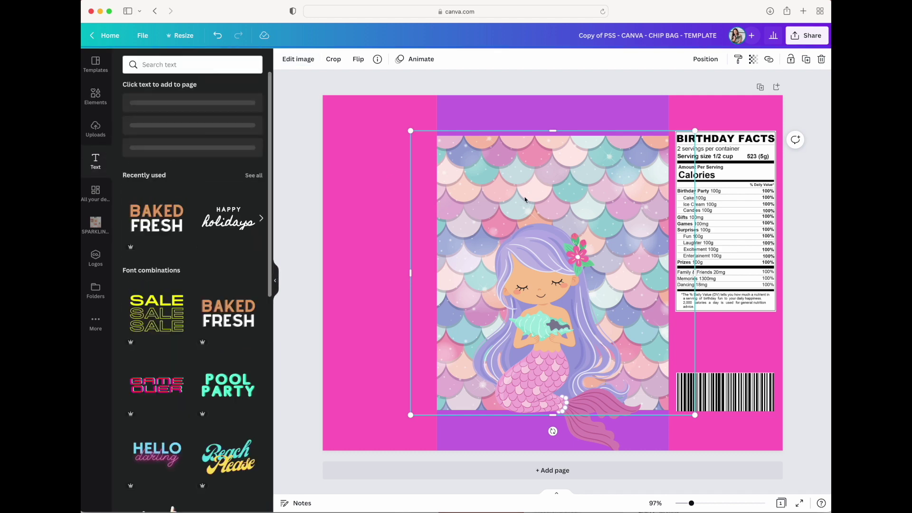
{"action": "scroll", "coordinate": [209, 297], "scroll_direction": "down", "scroll_amount": 4}
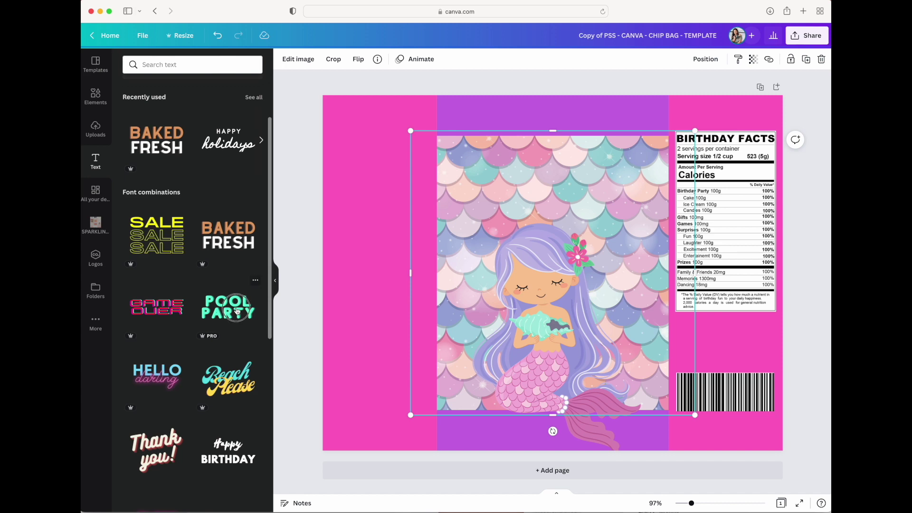
{"action": "left_click", "coordinate": [236, 311]}
{"action": "left_click_drag", "start_coordinate": [725, 367], "coordinate": [591, 276]}
{"action": "left_click_drag", "start_coordinate": [488, 207], "coordinate": [584, 170]}
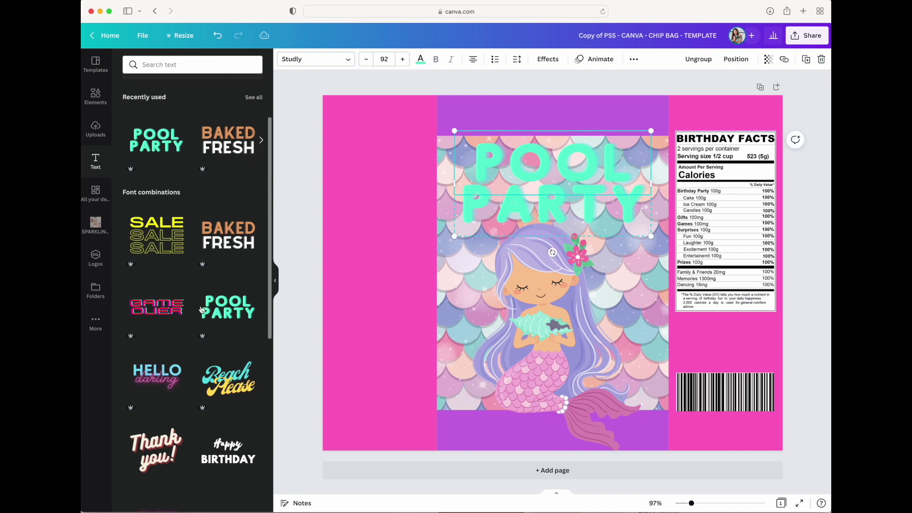
- Replace the word "POOL" in the title with the birthday child's first name in possessive form, in capitals
{"action": "scroll", "coordinate": [186, 272], "scroll_direction": "down", "scroll_amount": 10}
{"action": "scroll", "coordinate": [186, 272], "scroll_direction": "down", "scroll_amount": 10}
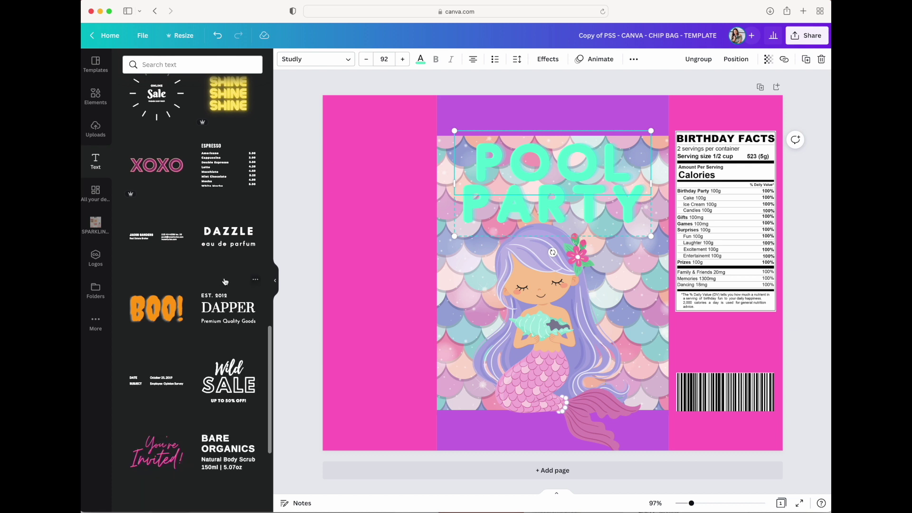
{"action": "scroll", "coordinate": [217, 278], "scroll_direction": "up", "scroll_amount": 15}
{"action": "scroll", "coordinate": [217, 280], "scroll_direction": "up", "scroll_amount": 2}
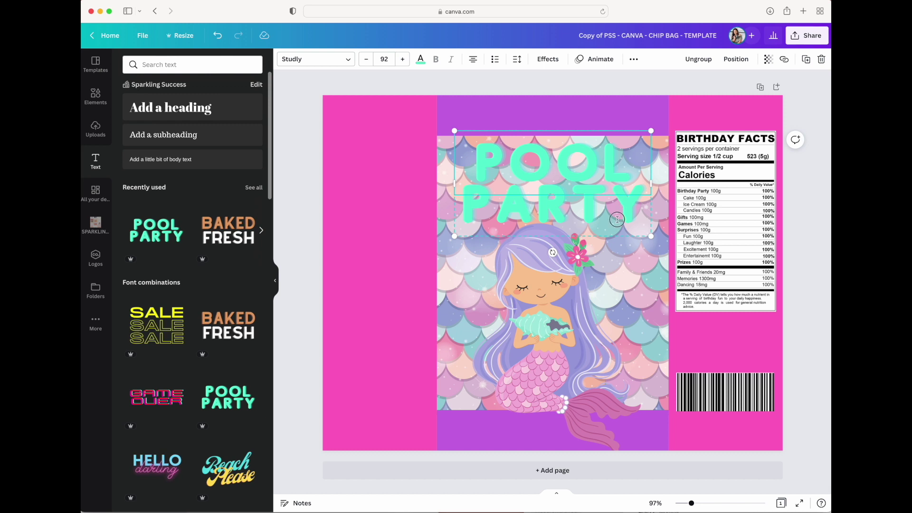
{"action": "double_click", "coordinate": [602, 164]}
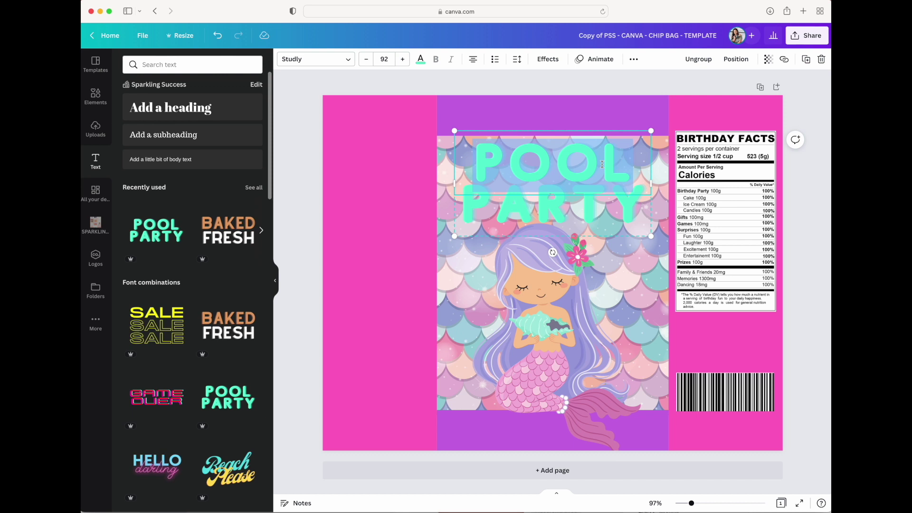
{"action": "type", "text": "LI"}
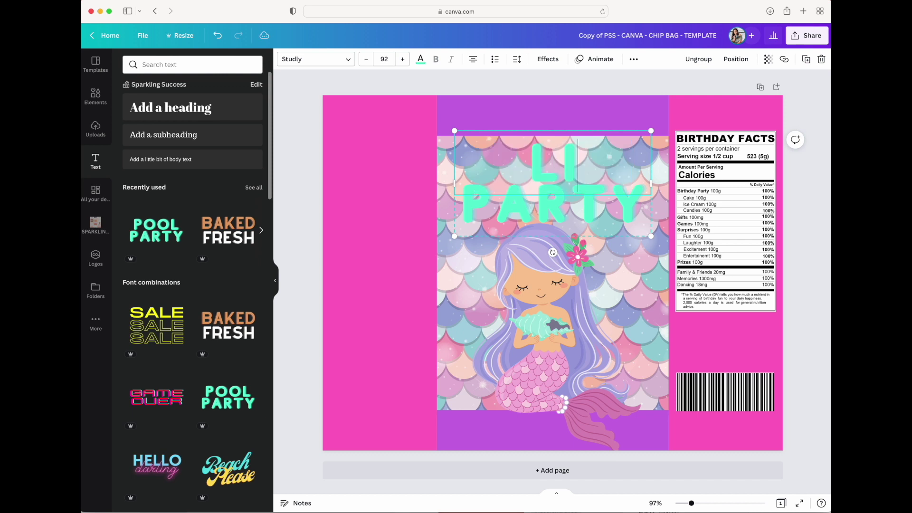
{"action": "type", "text": "LIAN'S"}
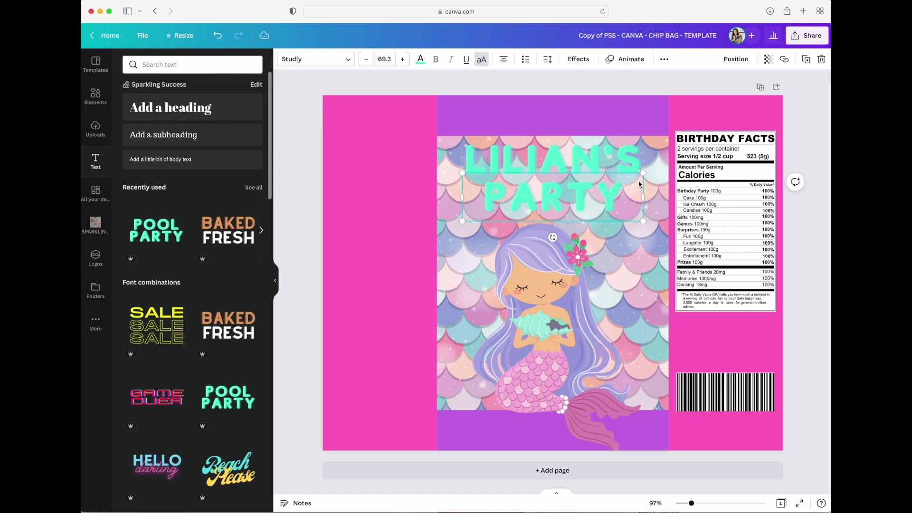
- Recolor the name line of the title to the default purple and the word "PARTY" to the default dark teal
{"action": "double_click", "coordinate": [547, 157]}
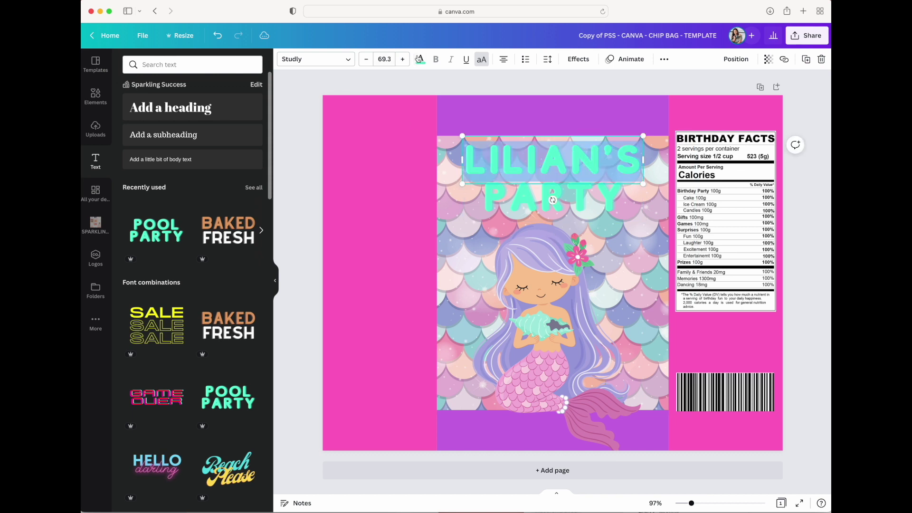
{"action": "left_click", "coordinate": [420, 59]}
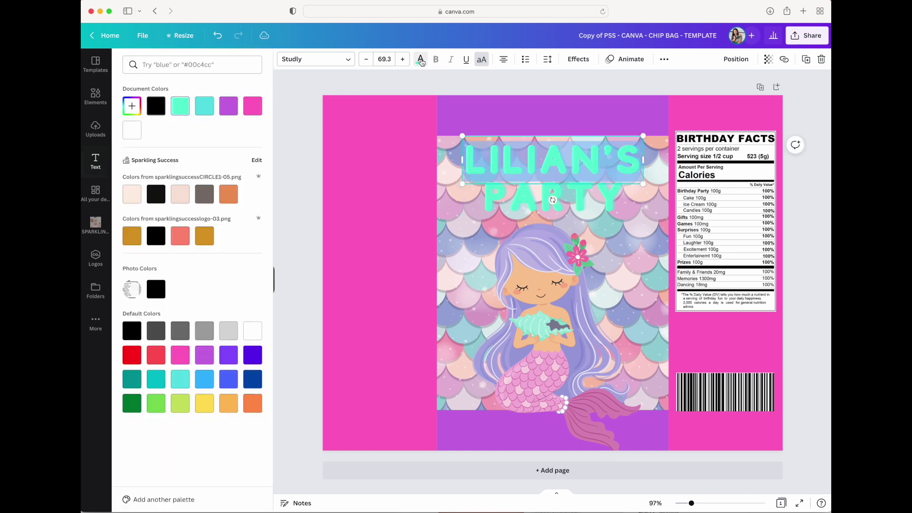
{"action": "left_click", "coordinate": [228, 354]}
{"action": "left_click", "coordinate": [585, 202]}
{"action": "double_click", "coordinate": [585, 201]}
{"action": "left_click", "coordinate": [204, 354]}
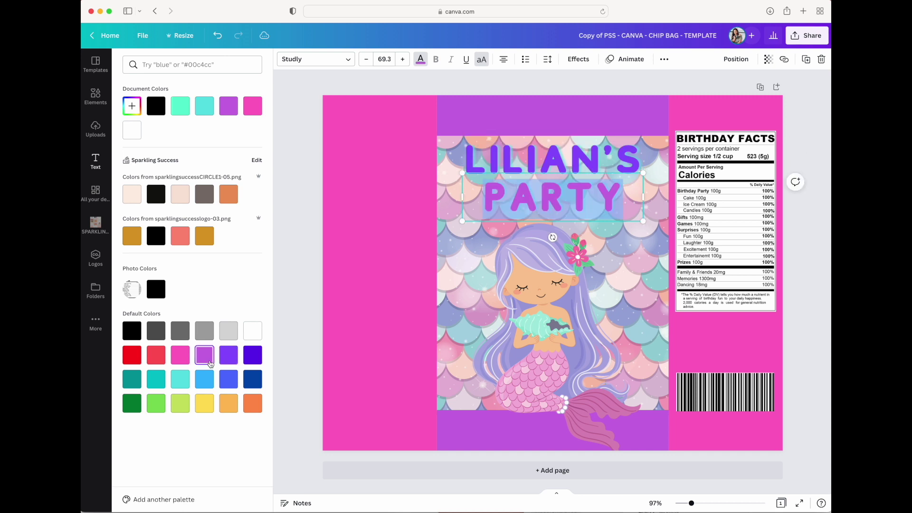
{"action": "left_click", "coordinate": [132, 383]}
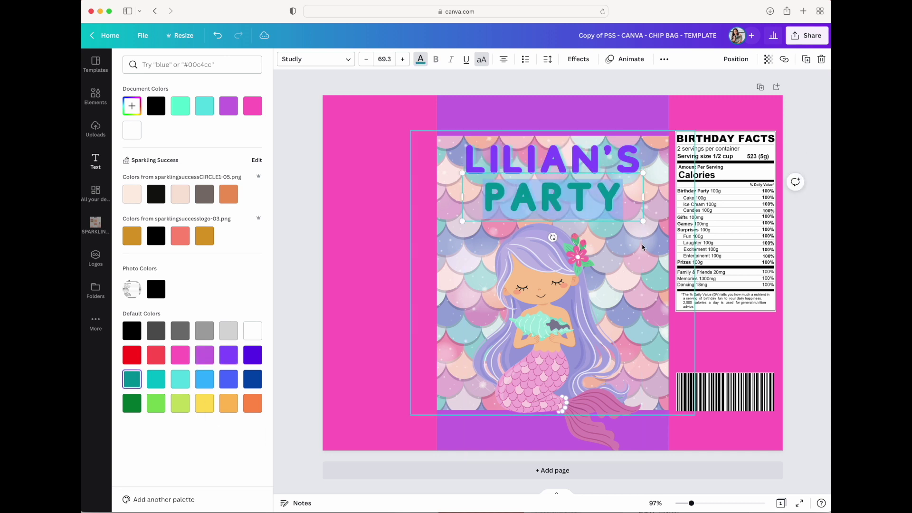
{"action": "left_click", "coordinate": [635, 354]}
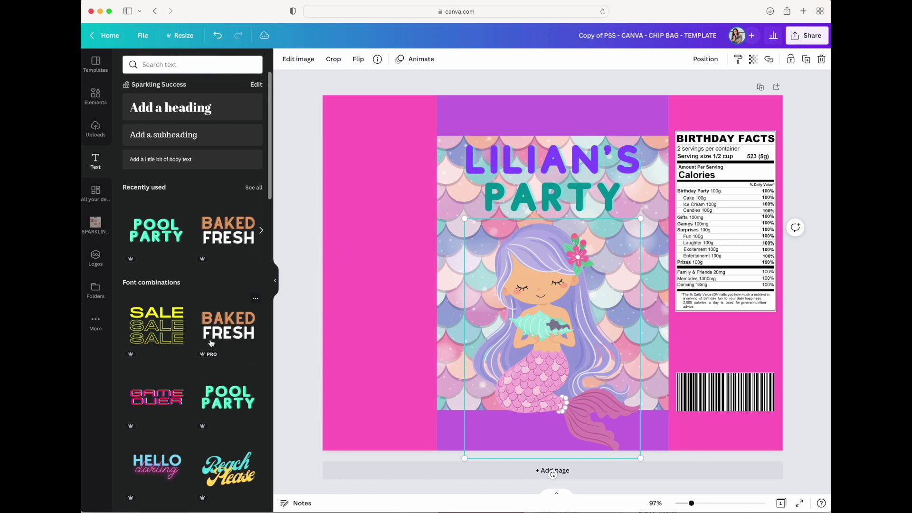
- Add a heading near the top of the pink panel beside the title reading "Thank you for coming to my mermaid bash!"
{"action": "left_click_drag", "start_coordinate": [190, 117], "coordinate": [408, 161]}
{"action": "type", "text": "Than"}
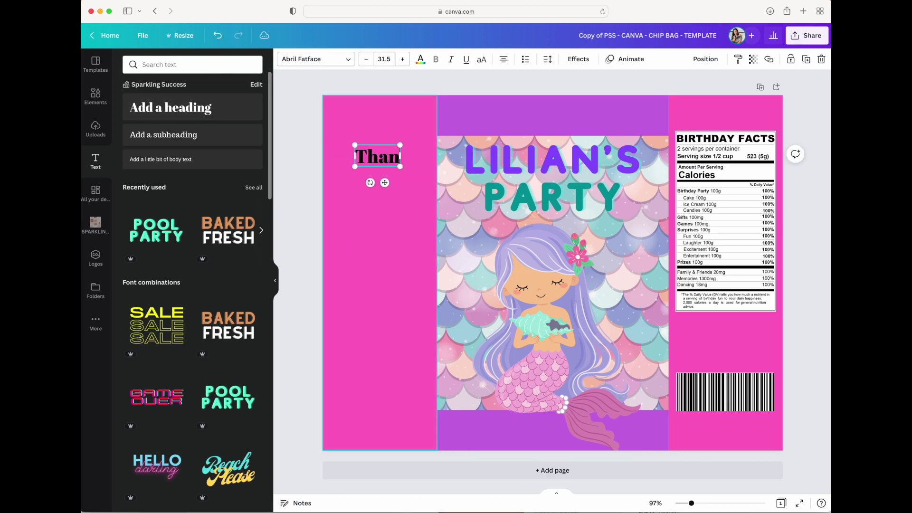
{"action": "type", "text": "k you"}
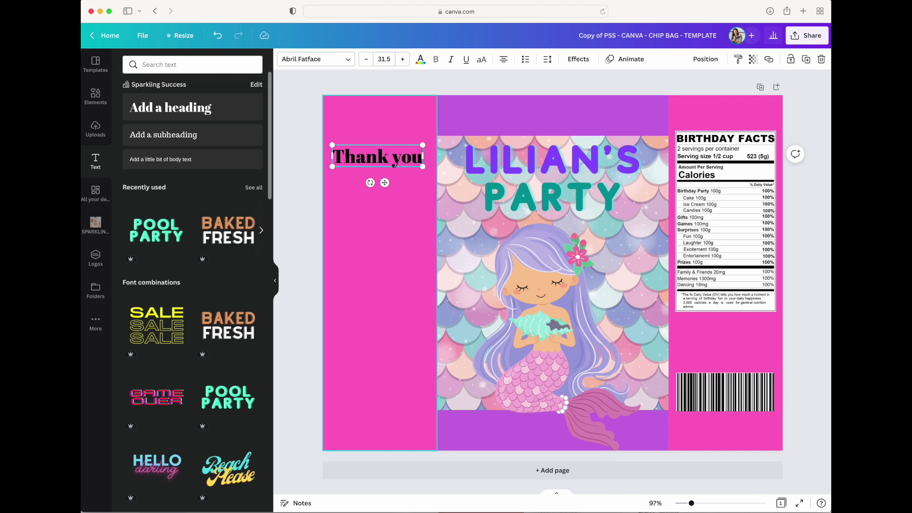
{"action": "type", "text": " for"}
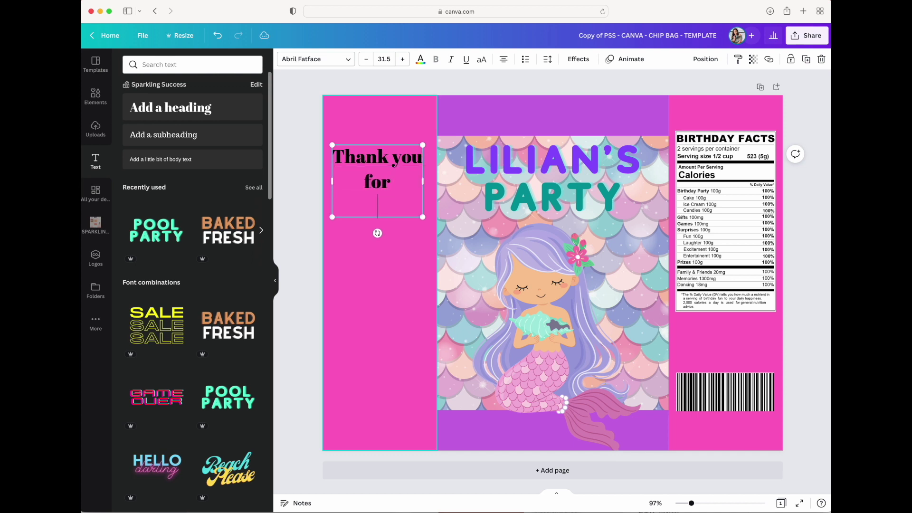
{"action": "type", "text": " coming to"}
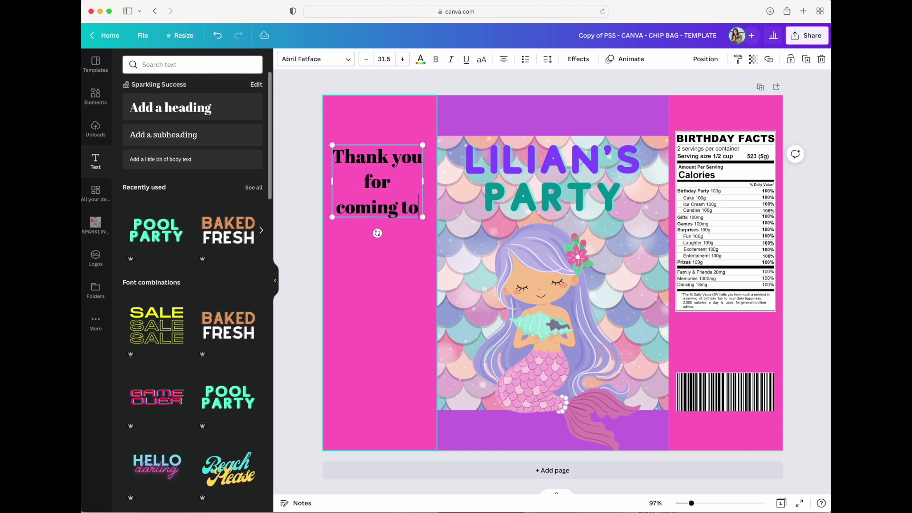
{"action": "type", "text": " my m"}
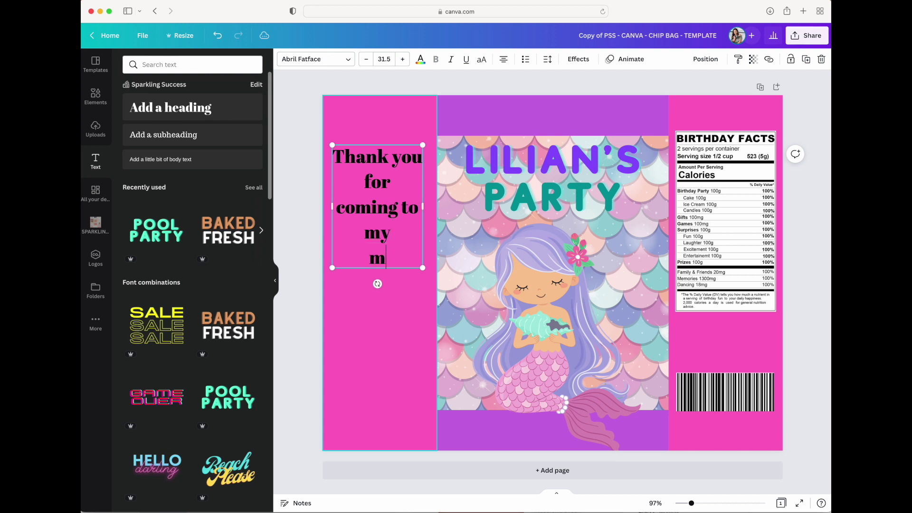
{"action": "type", "text": "ermaid bash!"}
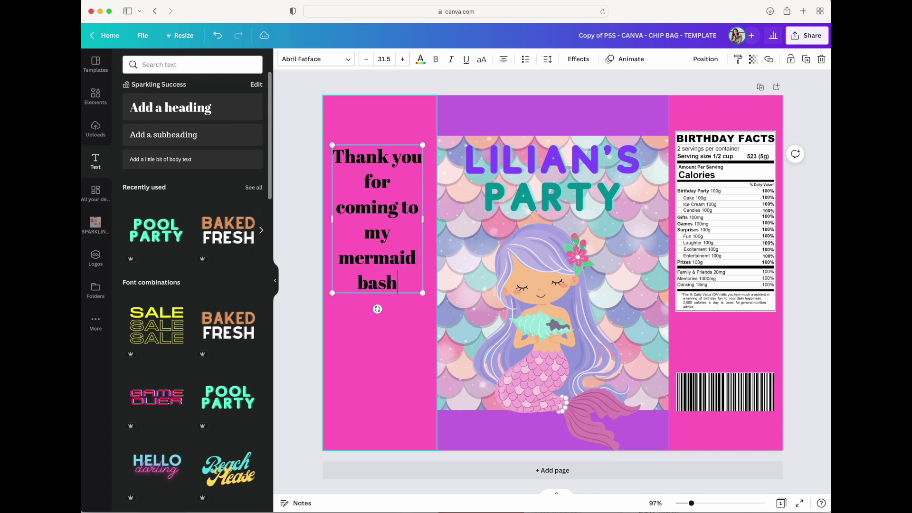
- Leave a gap below the thank-you message and add the sign-off "XO," with the child's first name on the line beneath
{"action": "key", "text": "Return"}
{"action": "key", "text": "Return"}
{"action": "key", "text": "Return"}
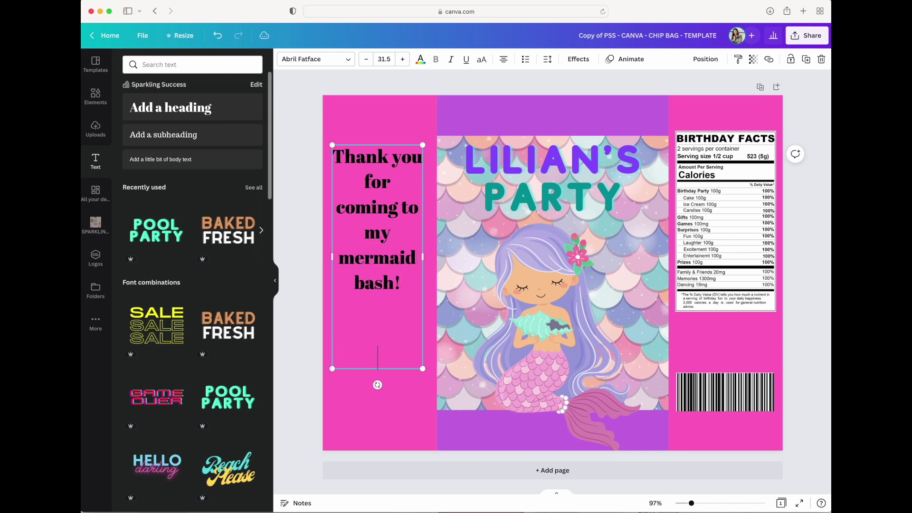
{"action": "type", "text": "XO,"}
{"action": "key", "text": "Return"}
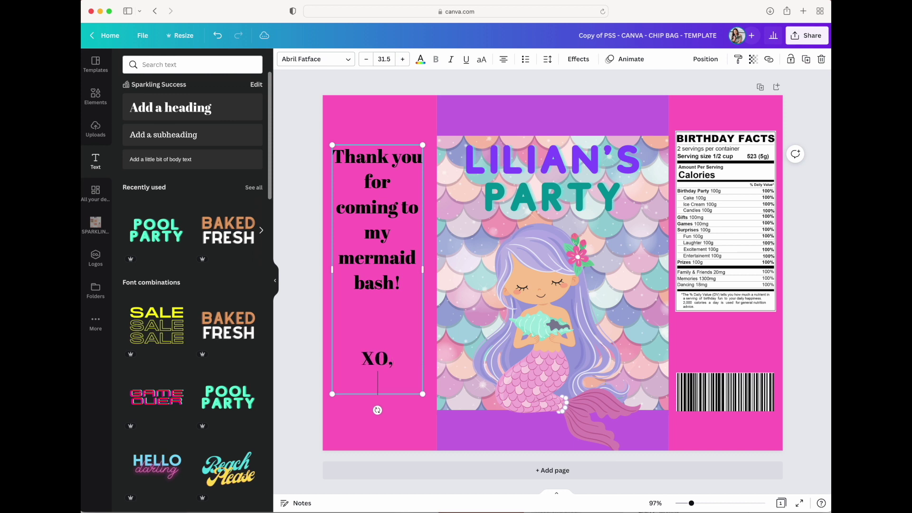
{"action": "type", "text": "Lilian"}
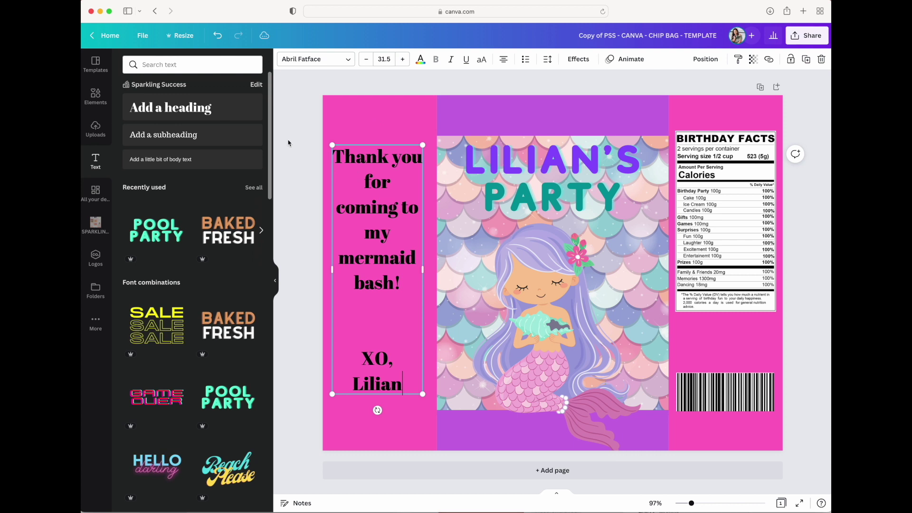
- Recolor the whole thank-you message and sign-off to white
{"action": "left_click", "coordinate": [420, 59]}
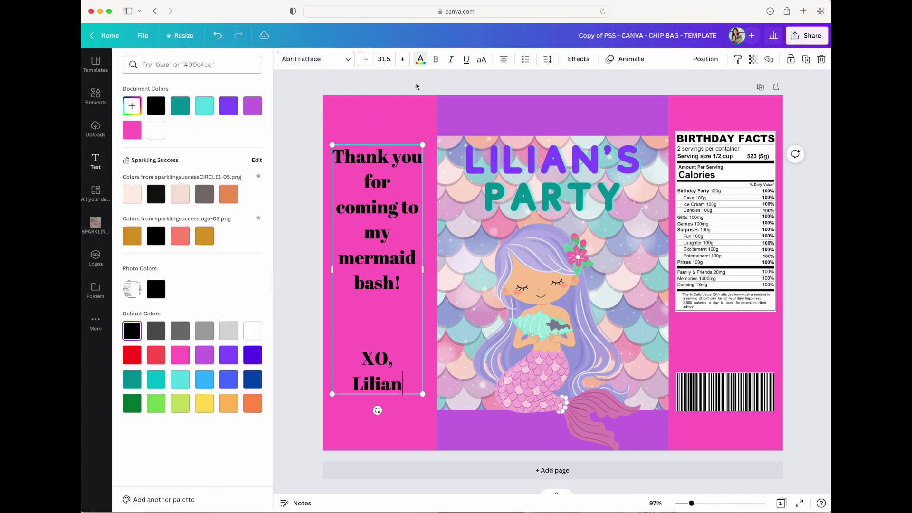
{"action": "left_click", "coordinate": [155, 131]}
{"action": "key", "text": "Escape"}
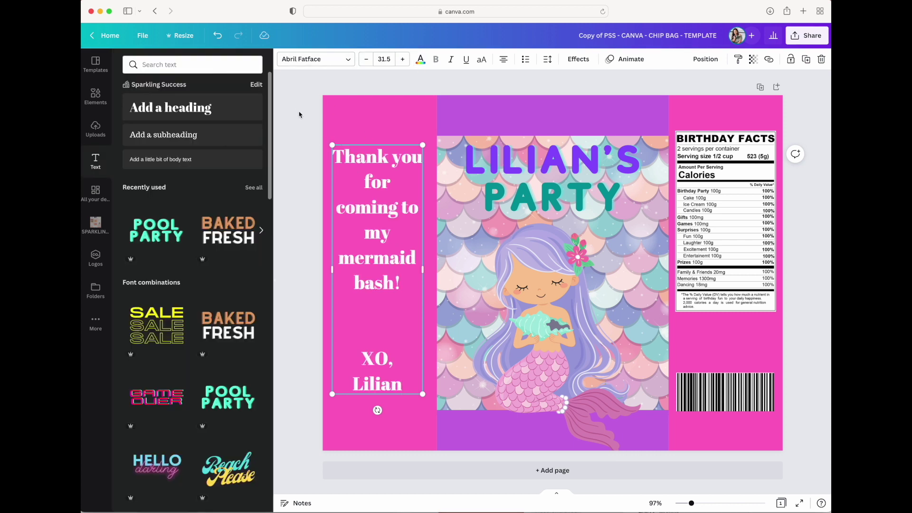
{"action": "key", "text": "Escape"}
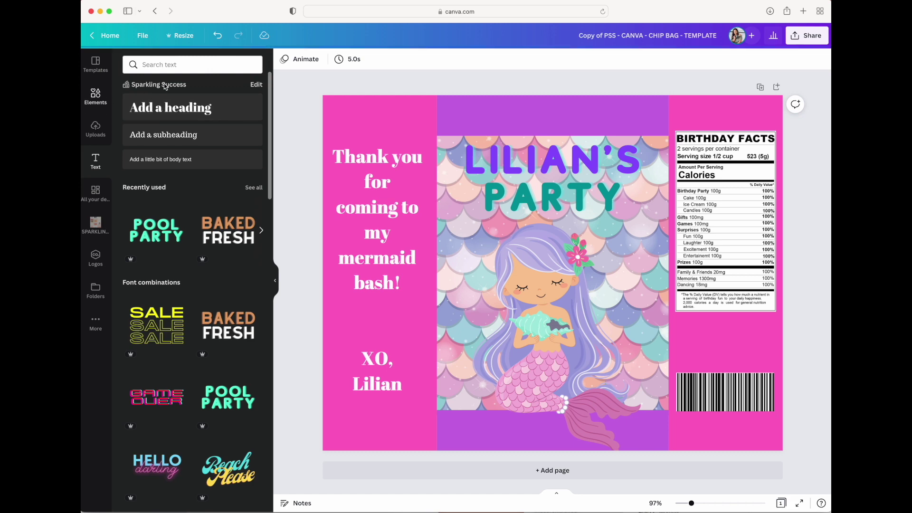
- Add the turquoise mermaid tail graphic, shrink it and place it between the thank-you message and the sign-off
{"action": "left_click", "coordinate": [95, 96]}
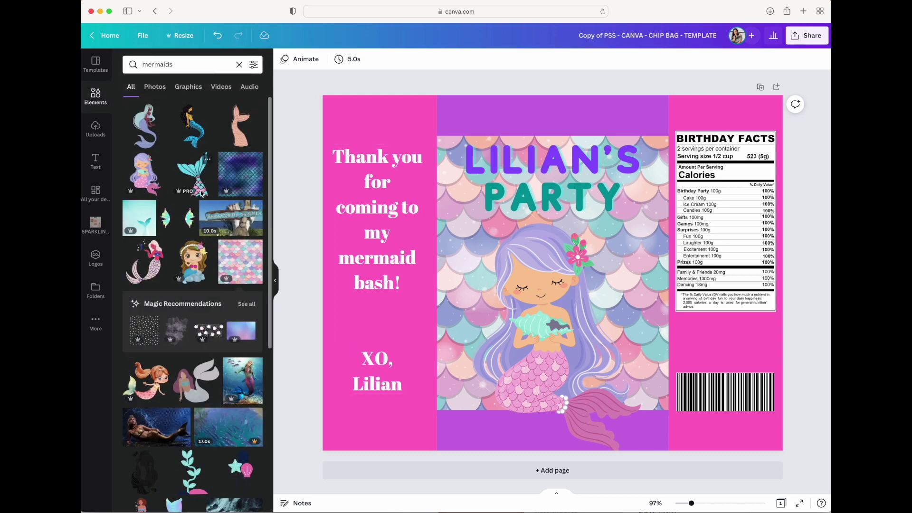
{"action": "left_click", "coordinate": [193, 174]}
{"action": "left_click_drag", "start_coordinate": [651, 130], "coordinate": [516, 327]}
{"action": "left_click_drag", "start_coordinate": [499, 359], "coordinate": [386, 311]}
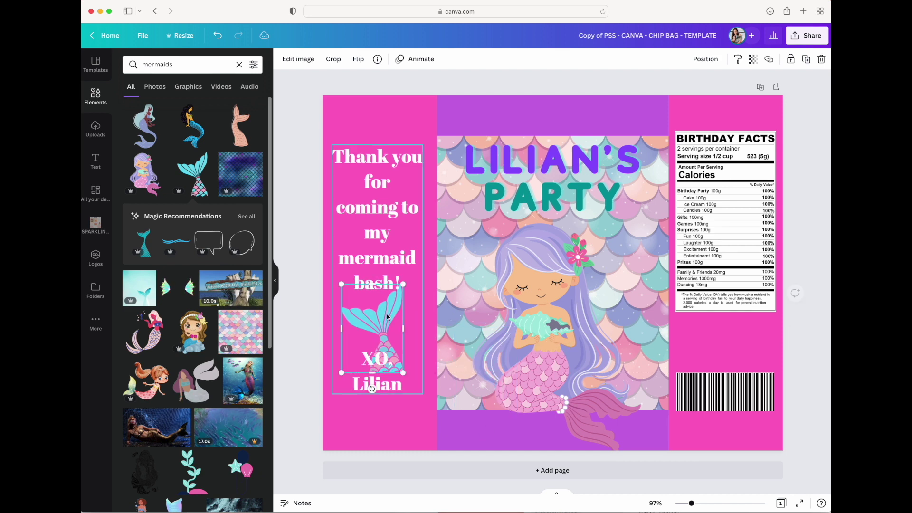
- Add the turquoise seaweed graphic, shrink it and place it over the barcode below the nutrition label
{"action": "scroll", "coordinate": [184, 257], "scroll_direction": "down", "scroll_amount": 5}
{"action": "scroll", "coordinate": [185, 257], "scroll_direction": "down", "scroll_amount": 3}
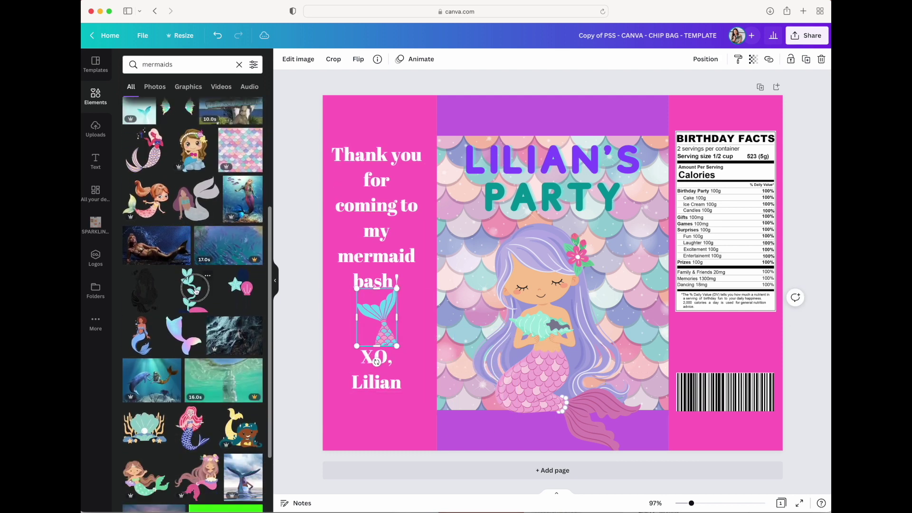
{"action": "left_click", "coordinate": [192, 219]}
{"action": "left_click_drag", "start_coordinate": [565, 304], "coordinate": [752, 370]}
{"action": "left_click_drag", "start_coordinate": [794, 269], "coordinate": [758, 317]}
{"action": "left_click_drag", "start_coordinate": [714, 345], "coordinate": [713, 343]}
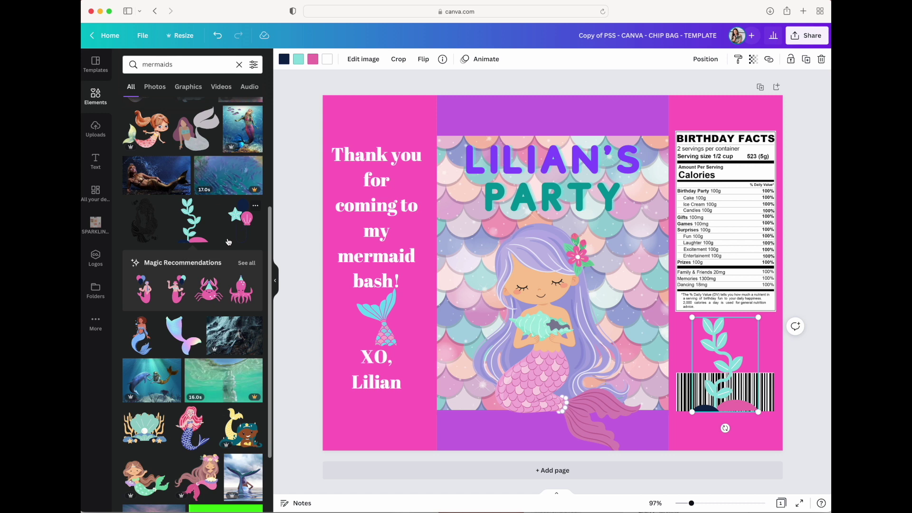
- Download the finished chip bag design with PDF Print as the file type
{"action": "left_click", "coordinate": [193, 64]}
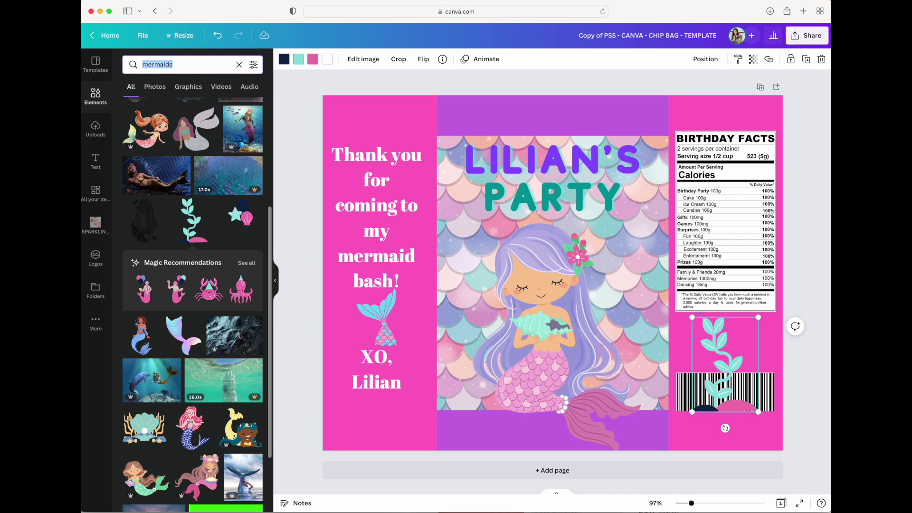
{"action": "left_click", "coordinate": [792, 158]}
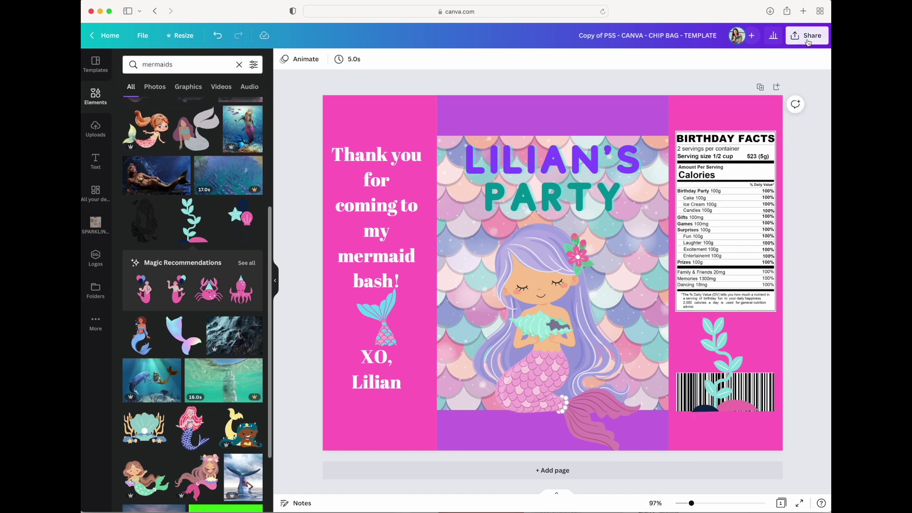
{"action": "left_click", "coordinate": [807, 38]}
{"action": "left_click", "coordinate": [801, 260]}
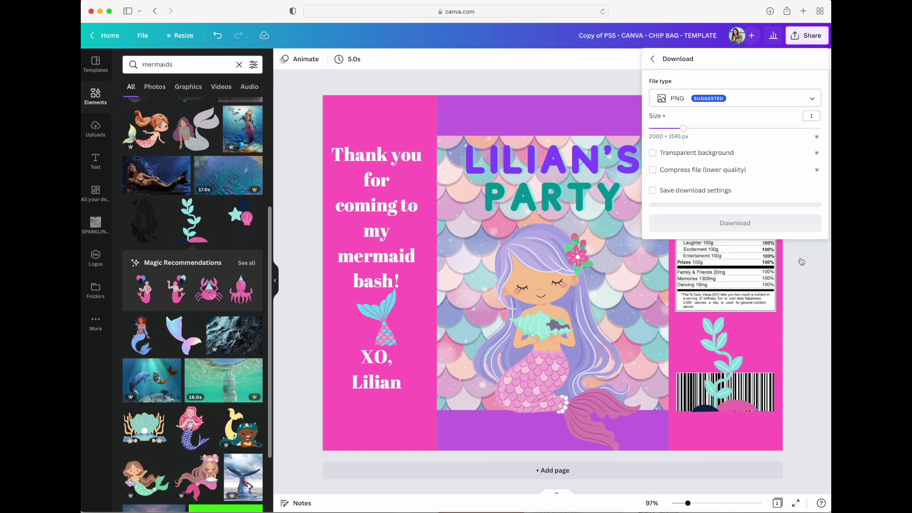
{"action": "left_click", "coordinate": [801, 92]}
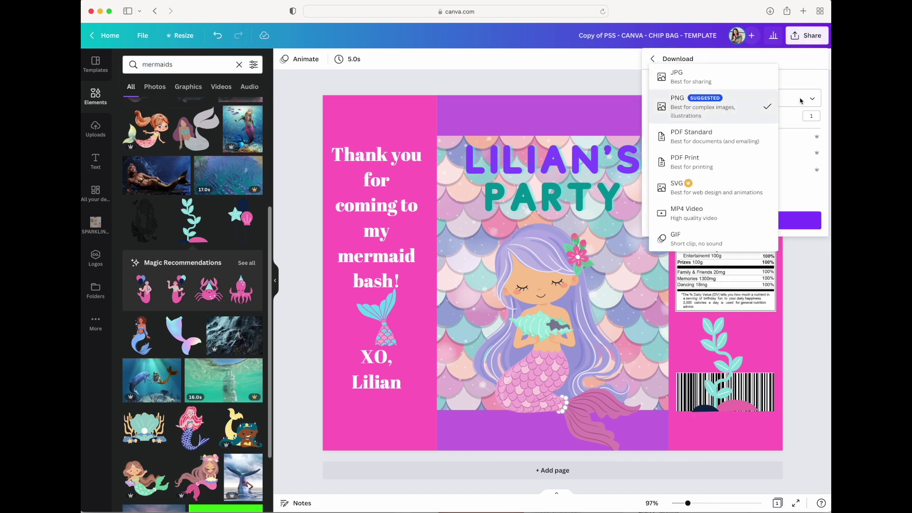
{"action": "left_click", "coordinate": [717, 164]}
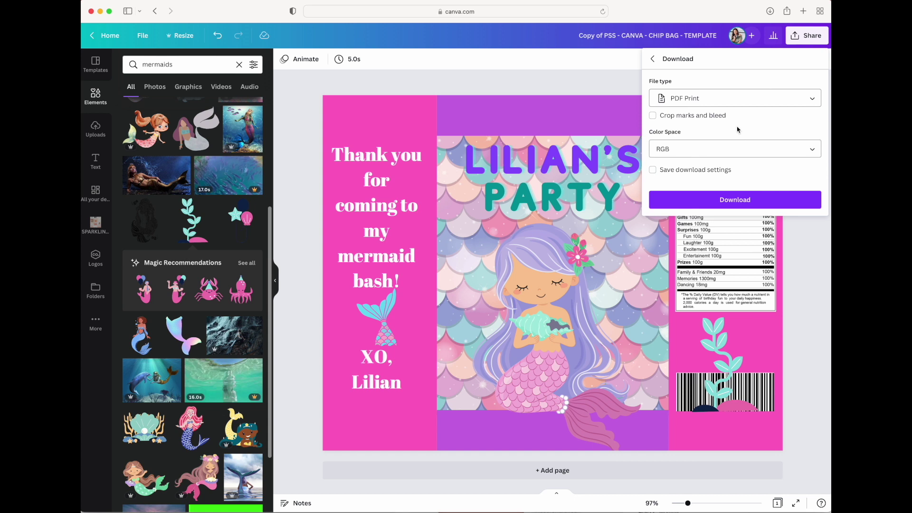
{"action": "left_click", "coordinate": [757, 204]}
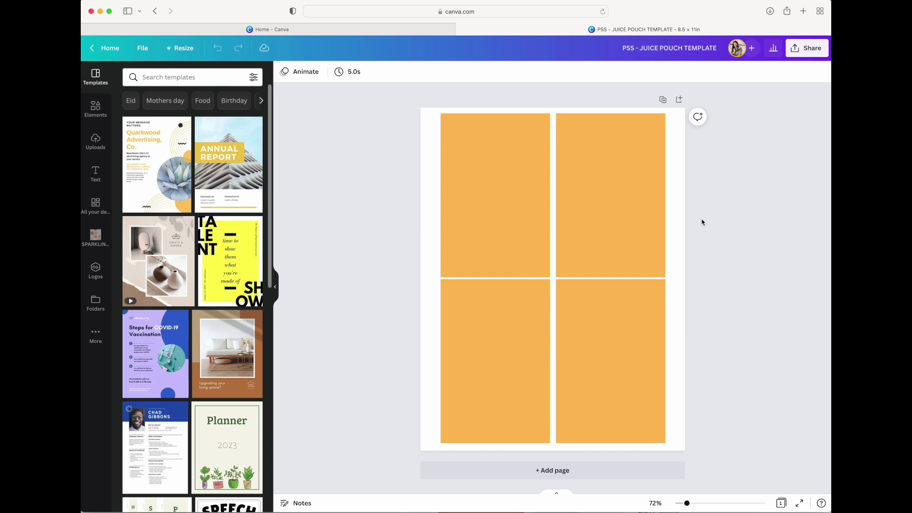
{"action": "left_click", "coordinate": [535, 182]}
{"action": "left_click", "coordinate": [601, 182]}
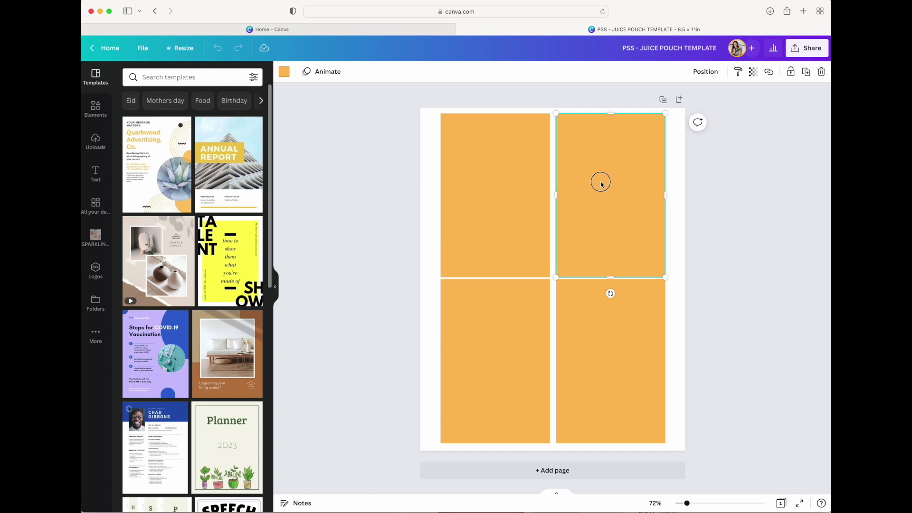
{"action": "left_click", "coordinate": [579, 361]}
{"action": "left_click", "coordinate": [491, 354]}
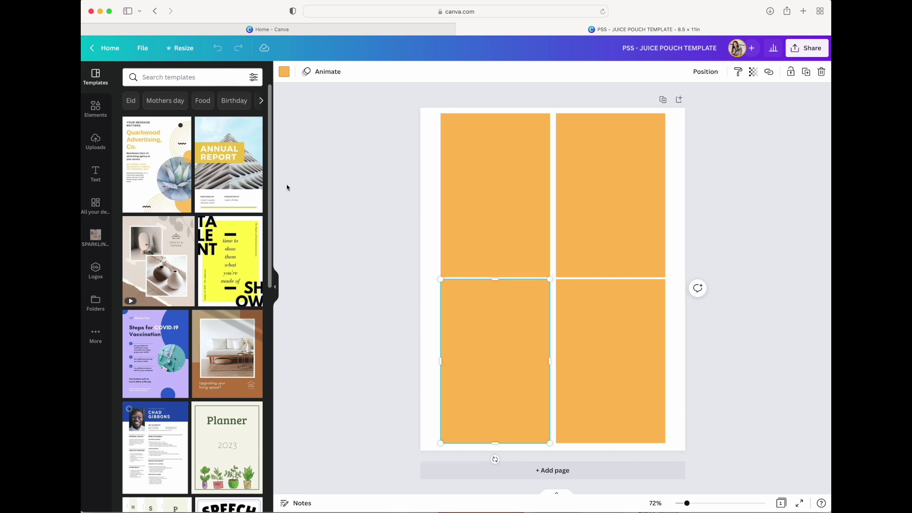
- Add the pink starburst graphic and place it over the outer edges of the upper-left and lower-left orange panels
{"action": "left_click", "coordinate": [96, 110]}
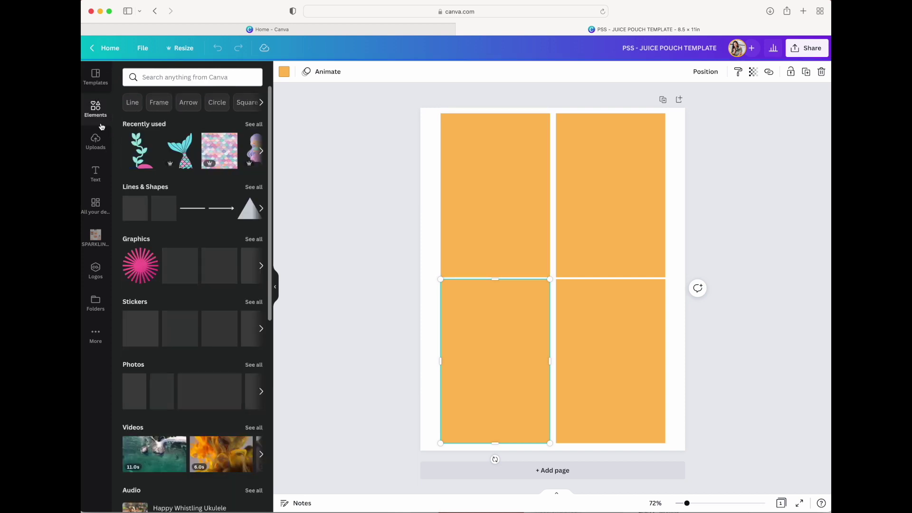
{"action": "left_click", "coordinate": [149, 264]}
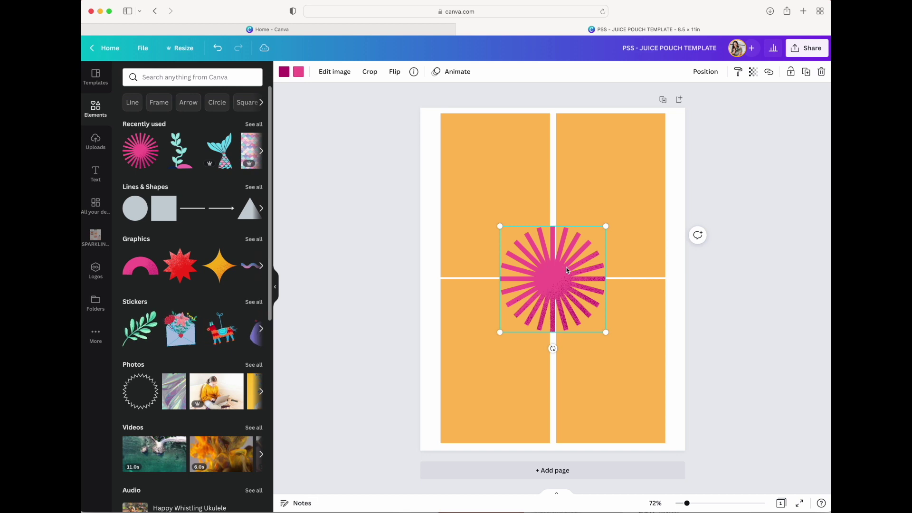
{"action": "left_click_drag", "start_coordinate": [560, 274], "coordinate": [457, 262]}
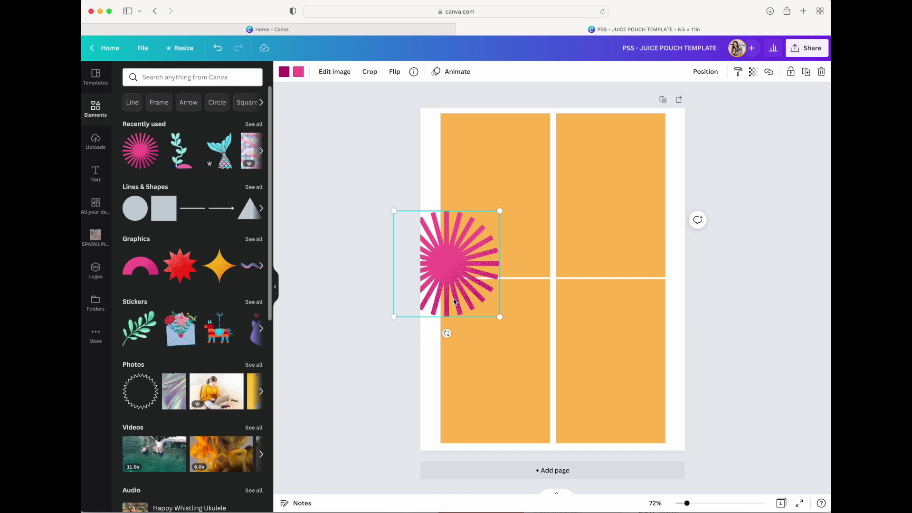
- Send the pink starburst backward behind the lower-left orange panel
{"action": "left_click", "coordinate": [494, 334]}
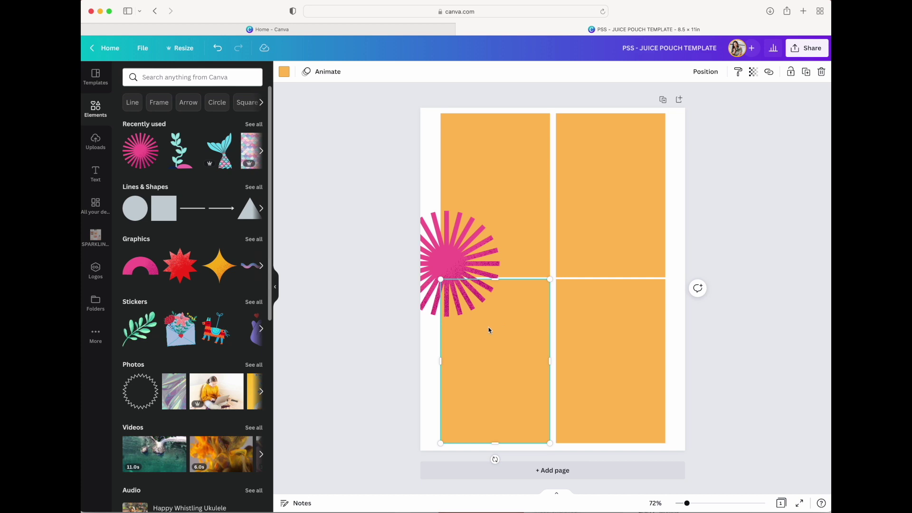
{"action": "left_click", "coordinate": [462, 264]}
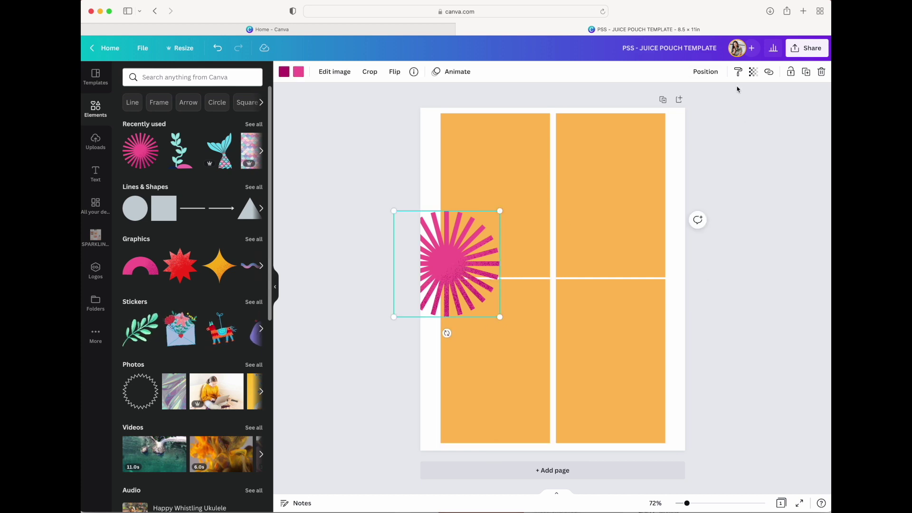
{"action": "left_click", "coordinate": [705, 71]}
{"action": "left_click", "coordinate": [679, 99]}
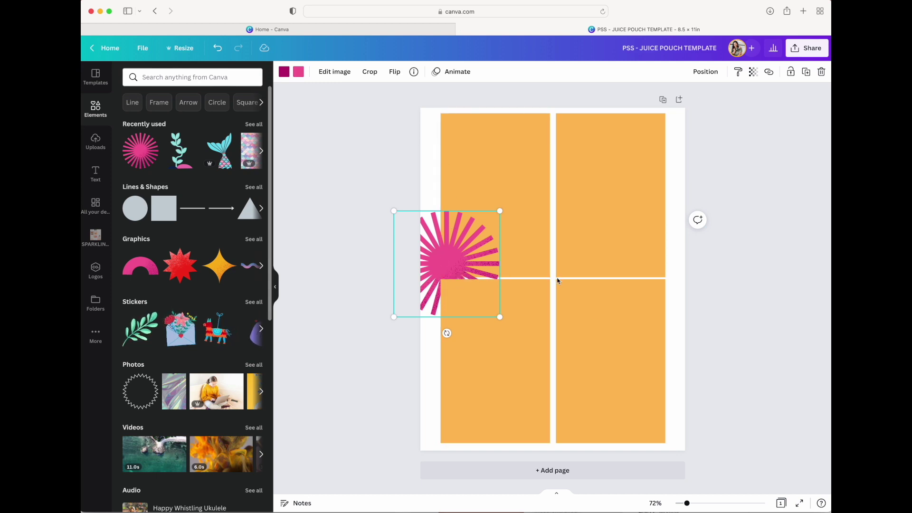
- Duplicate the starburst onto the lower-left panel's bottom outer corner and bring the copy forward in front of that panel
{"action": "left_click", "coordinate": [422, 363]}
{"action": "left_click", "coordinate": [475, 359]}
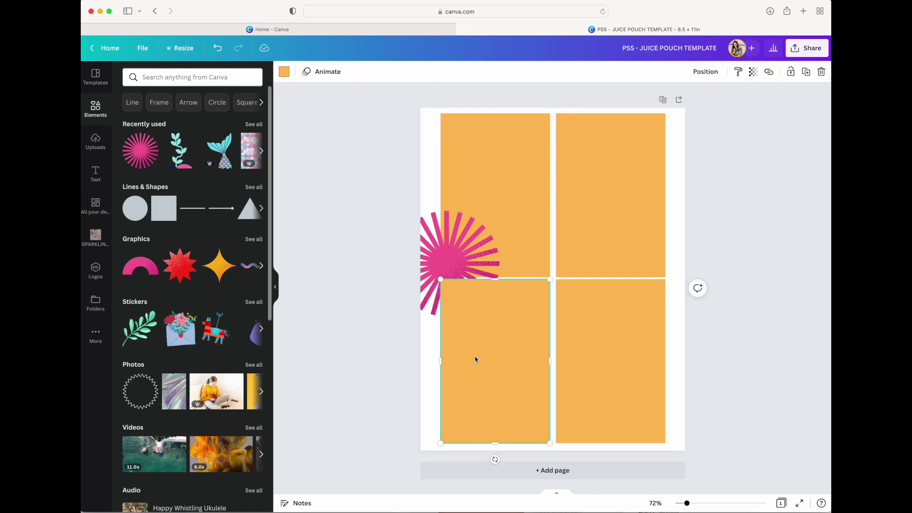
{"action": "left_click", "coordinate": [440, 255]}
{"action": "left_click_drag", "start_coordinate": [442, 257], "coordinate": [449, 407]}
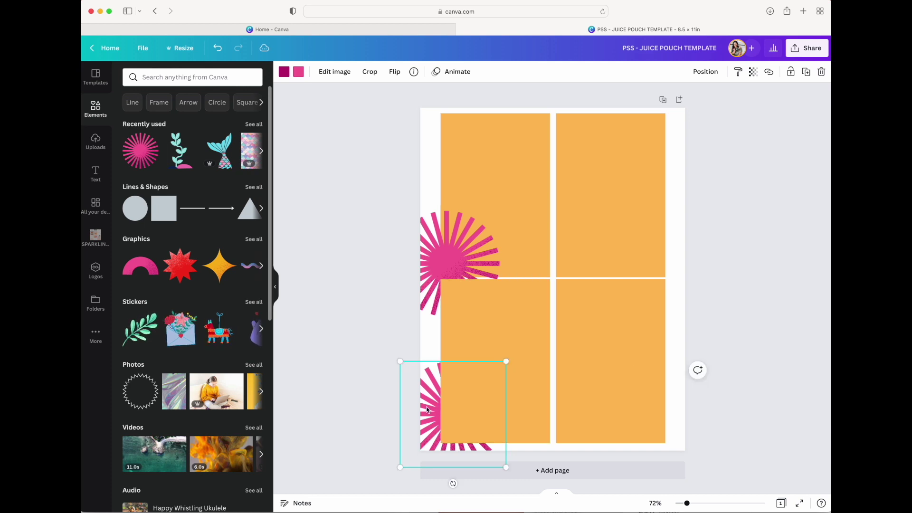
{"action": "left_click", "coordinate": [705, 71]}
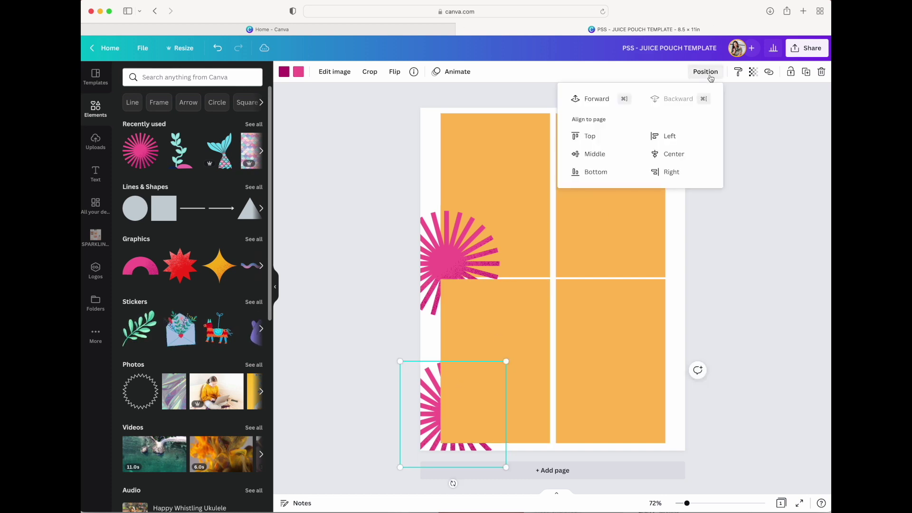
{"action": "left_click", "coordinate": [595, 98]}
{"action": "left_click", "coordinate": [781, 332]}
- Duplicate the starburst over the gap between the upper panels and send the copy backward behind the upper-right and both lower panels
{"action": "left_click_drag", "start_coordinate": [469, 391], "coordinate": [579, 245]}
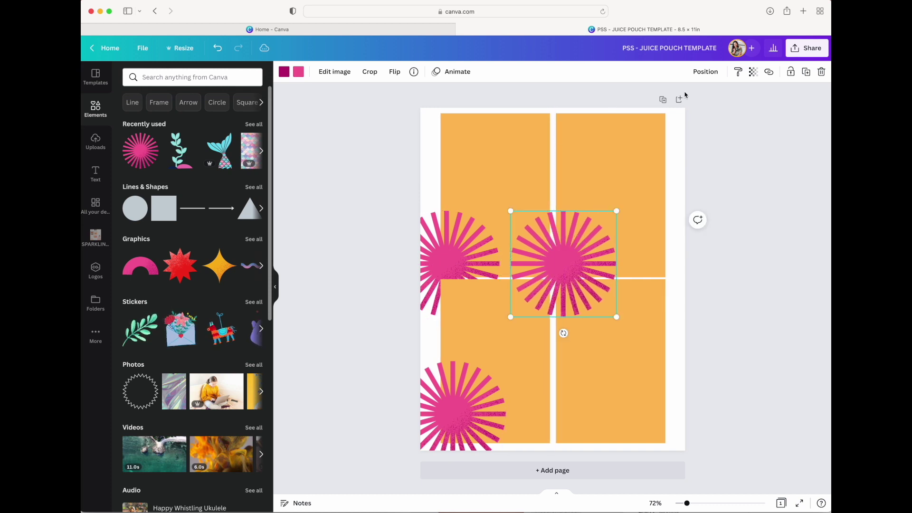
{"action": "left_click", "coordinate": [706, 71]}
{"action": "left_click", "coordinate": [679, 99]}
{"action": "left_click", "coordinate": [680, 102]}
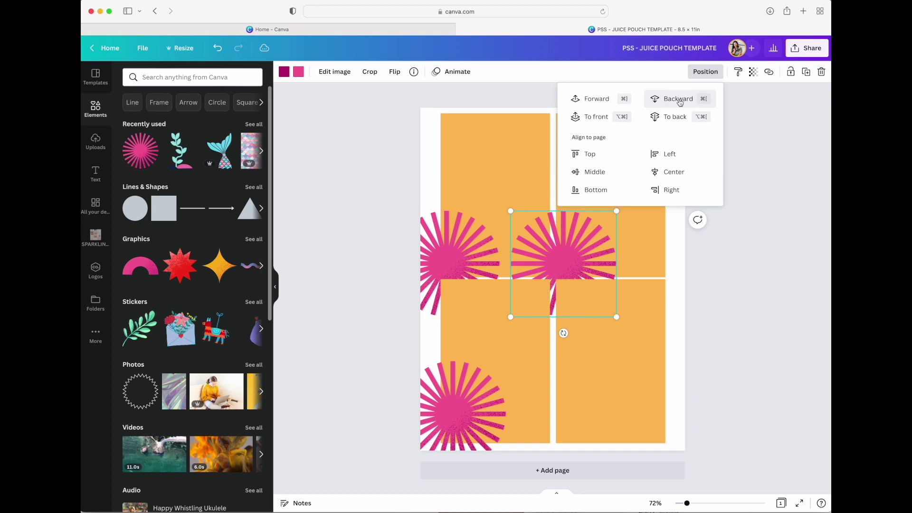
{"action": "left_click", "coordinate": [680, 102]}
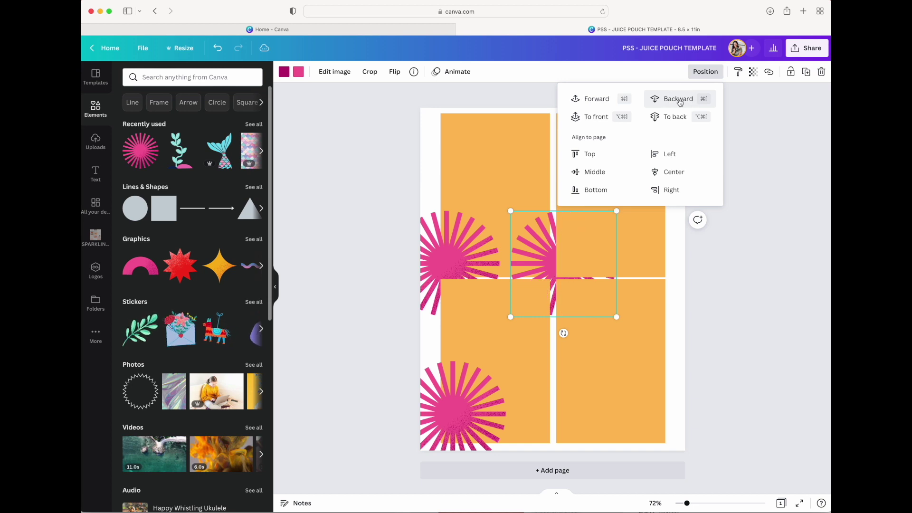
- Send the upper-right panel backward behind the middle starburst and bring the upper-left panel forward in front of it
{"action": "left_click", "coordinate": [631, 221]}
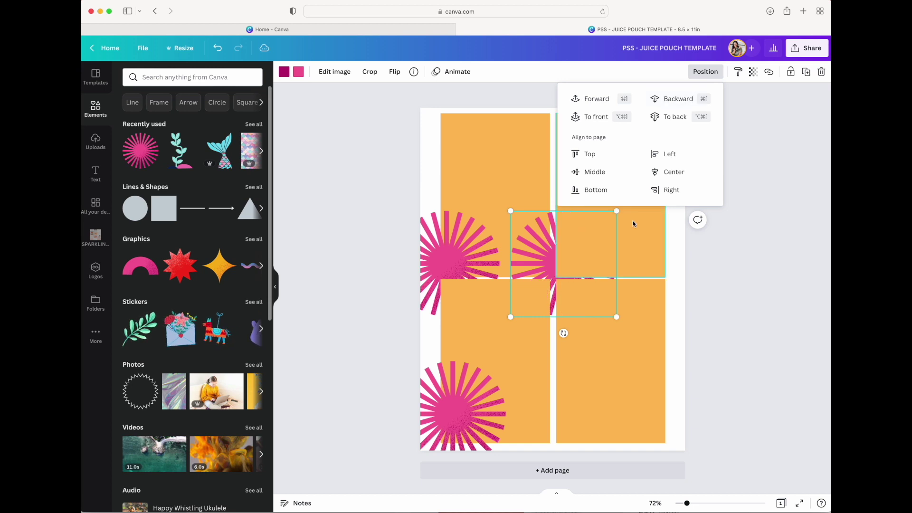
{"action": "left_click", "coordinate": [704, 74]}
{"action": "left_click", "coordinate": [679, 99]}
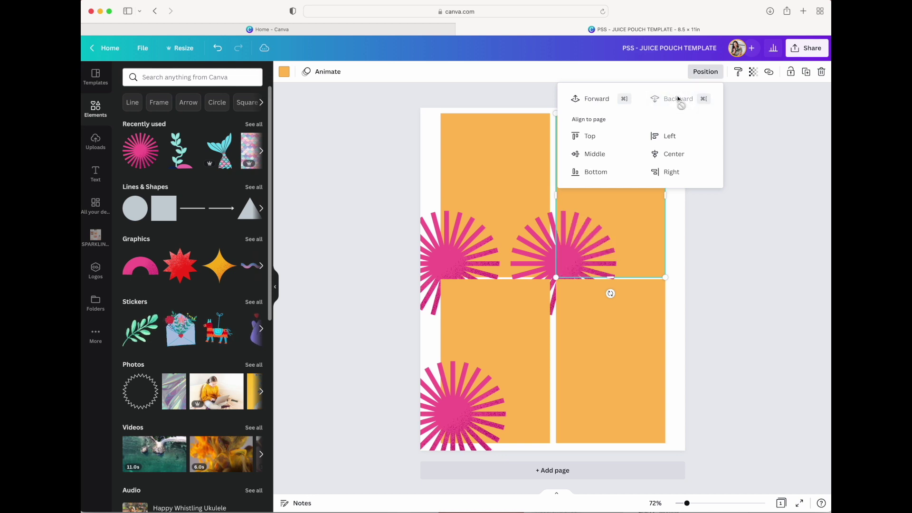
{"action": "left_click", "coordinate": [624, 209]}
{"action": "left_click", "coordinate": [513, 163]}
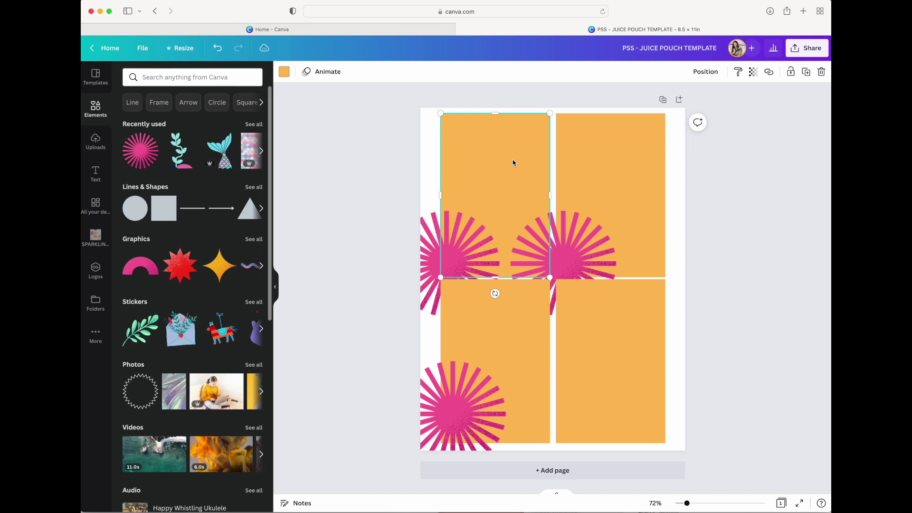
{"action": "left_click", "coordinate": [705, 72]}
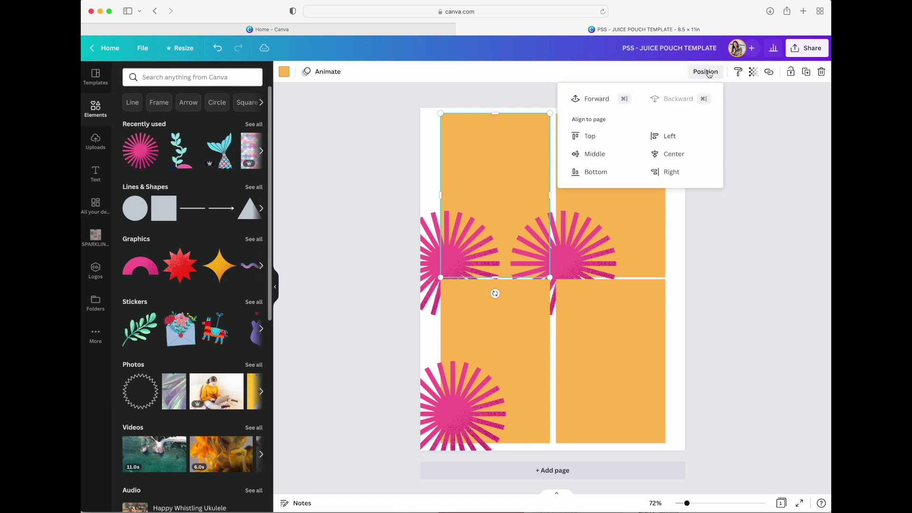
{"action": "left_click", "coordinate": [602, 100]}
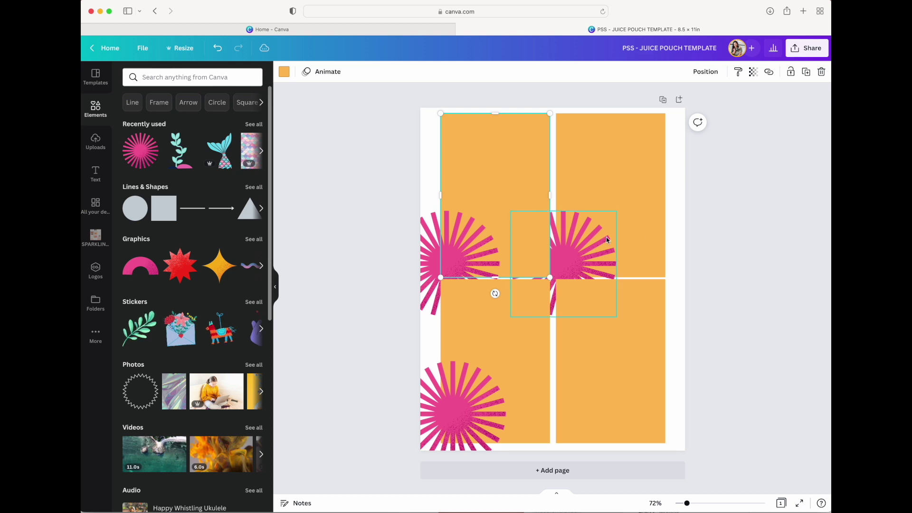
- Duplicate the starburst onto the lower-right panel, bring the copy forward in front of it and align it with the starburst above
{"action": "left_click_drag", "start_coordinate": [580, 254], "coordinate": [590, 406]}
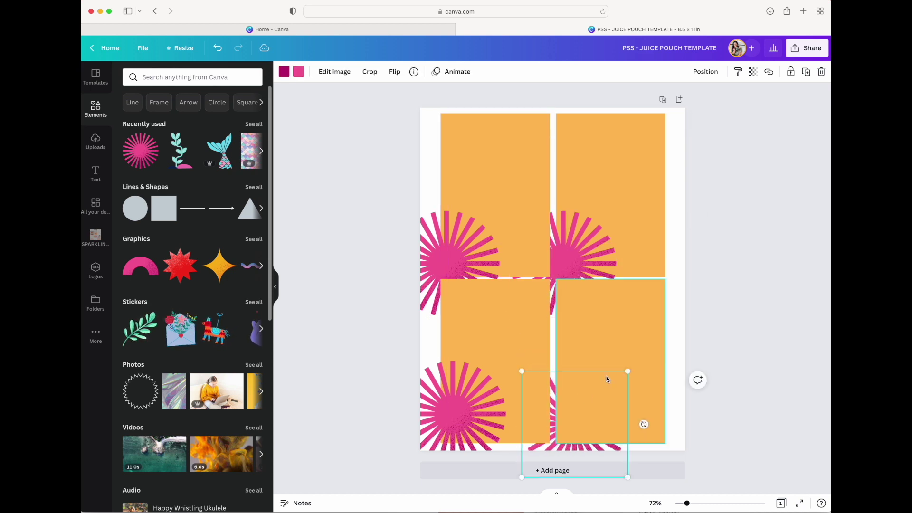
{"action": "left_click", "coordinate": [706, 73]}
{"action": "left_click", "coordinate": [589, 98]}
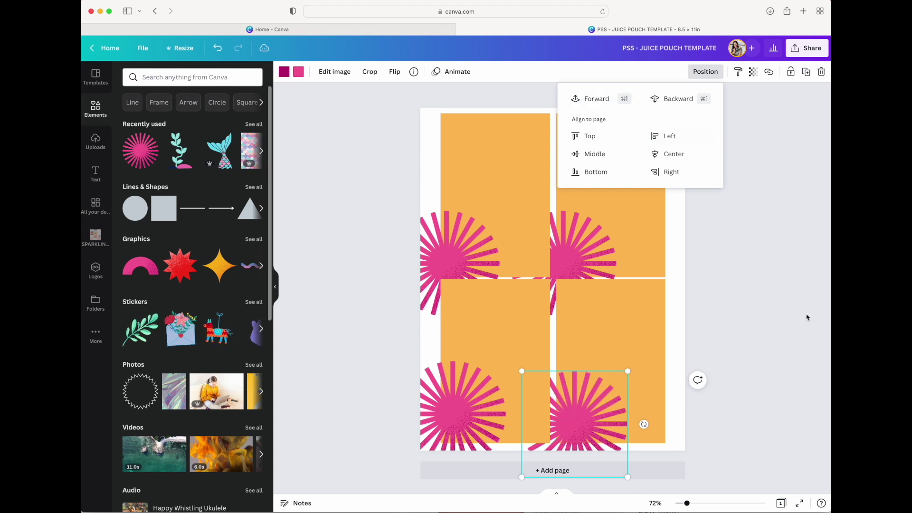
{"action": "left_click_drag", "start_coordinate": [580, 413], "coordinate": [572, 398]}
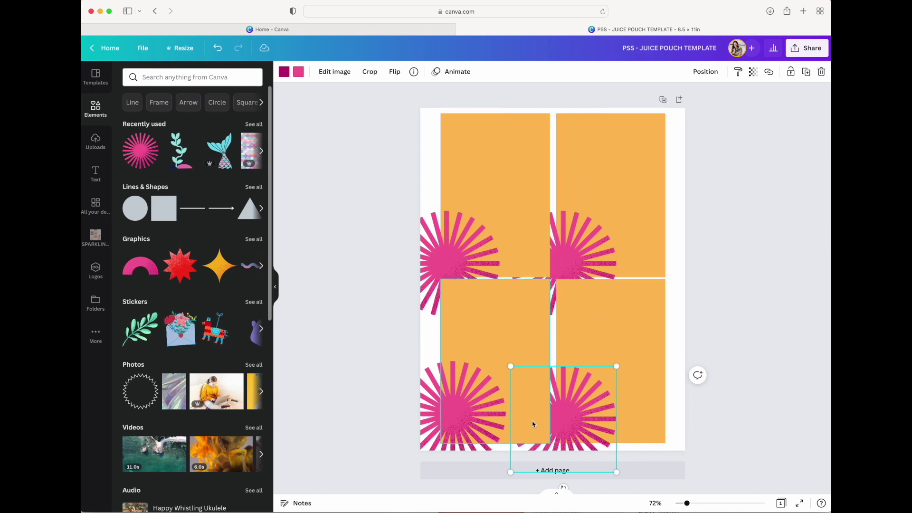
- Center the first starburst horizontally within the upper-left panel and delete the other three starbursts
{"action": "left_click_drag", "start_coordinate": [451, 261], "coordinate": [500, 218]}
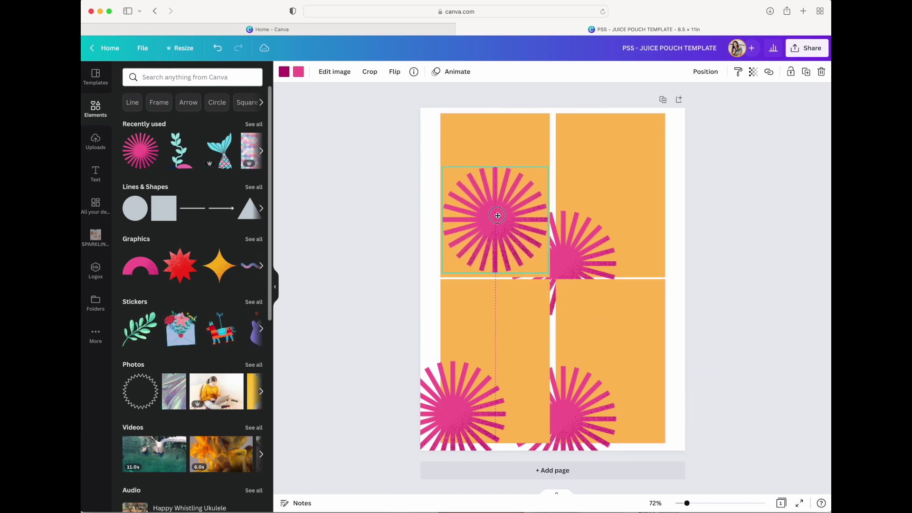
{"action": "left_click_drag", "start_coordinate": [580, 249], "coordinate": [591, 422]}
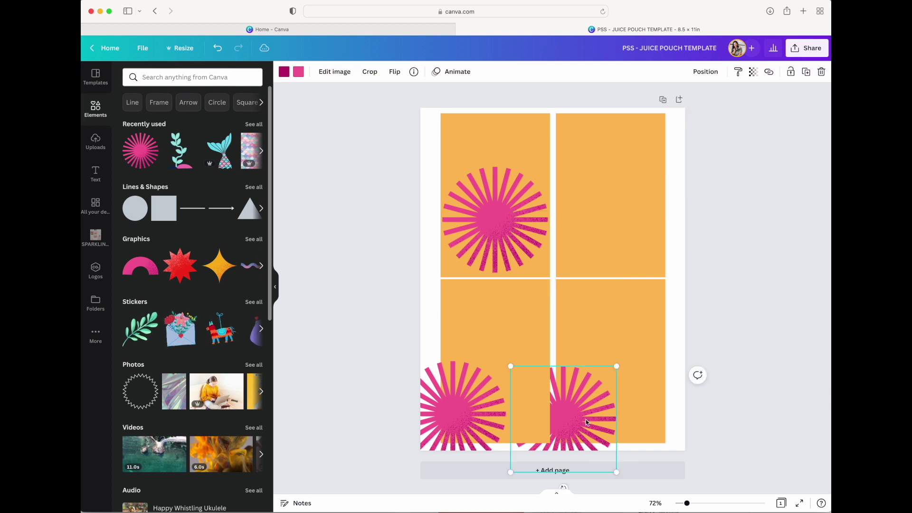
{"action": "left_click", "coordinate": [456, 417]}
{"action": "key", "text": "Delete"}
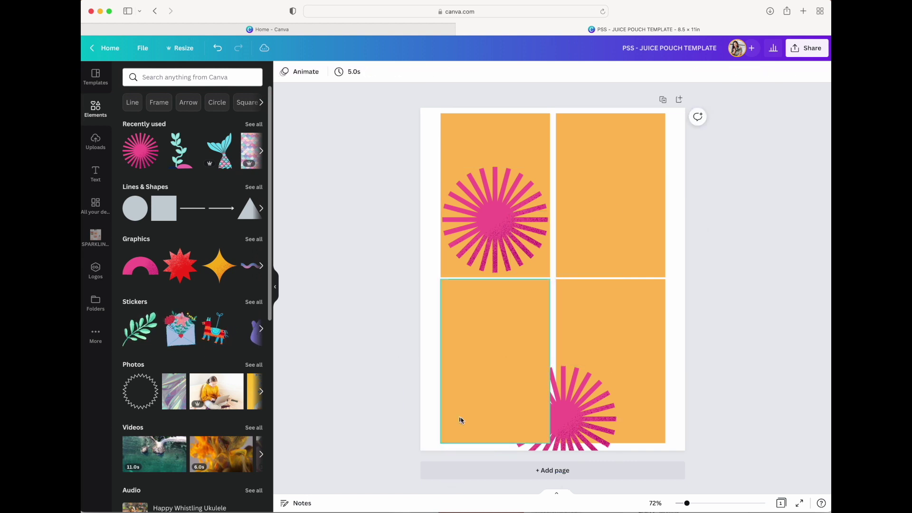
{"action": "left_click", "coordinate": [573, 411]}
{"action": "key", "text": "Delete"}
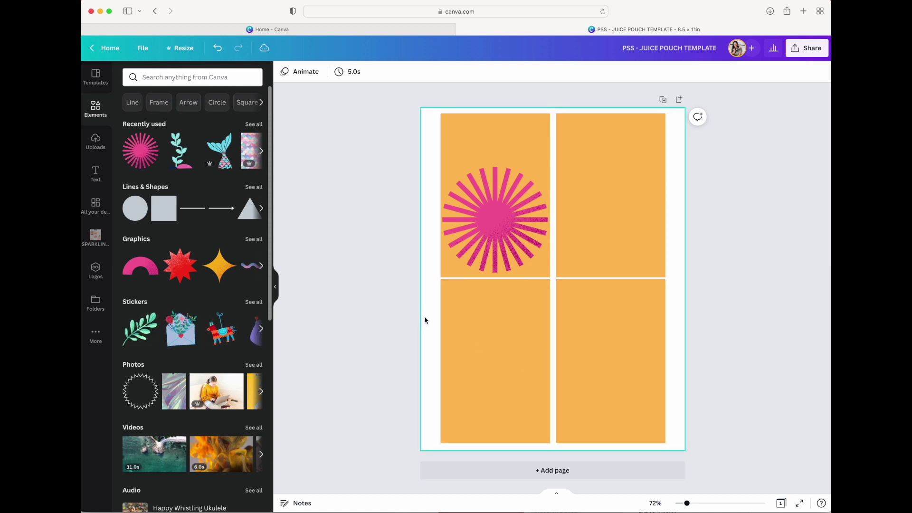
- Delete the two lower orange panels and the upper-right panel
{"action": "left_click", "coordinate": [453, 315]}
{"action": "left_click_drag", "start_coordinate": [453, 315], "coordinate": [647, 379]}
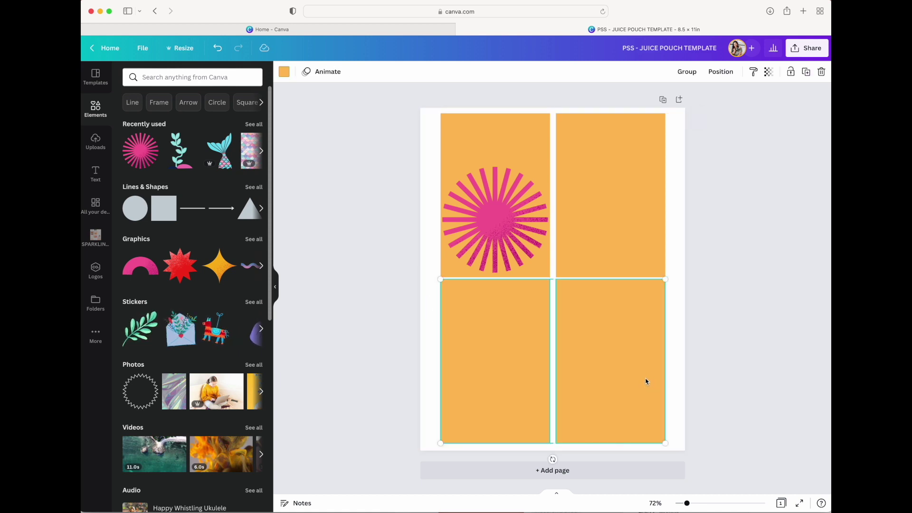
{"action": "key", "text": "Delete"}
{"action": "left_click", "coordinate": [649, 246]}
{"action": "key", "text": "Delete"}
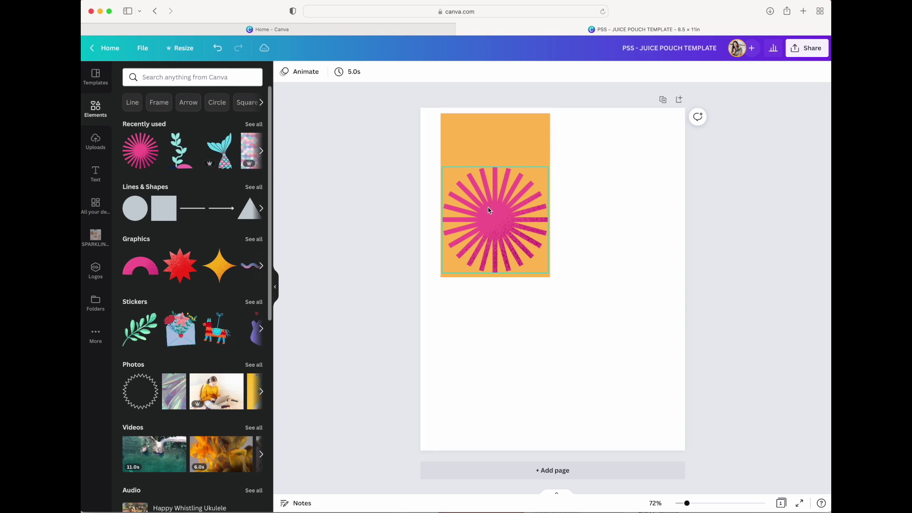
- Add the mermaid tail and the purple-haired mermaid graphics and place them over the starburst on the remaining panel
{"action": "left_click", "coordinate": [228, 152]}
{"action": "left_click_drag", "start_coordinate": [552, 280], "coordinate": [515, 243]}
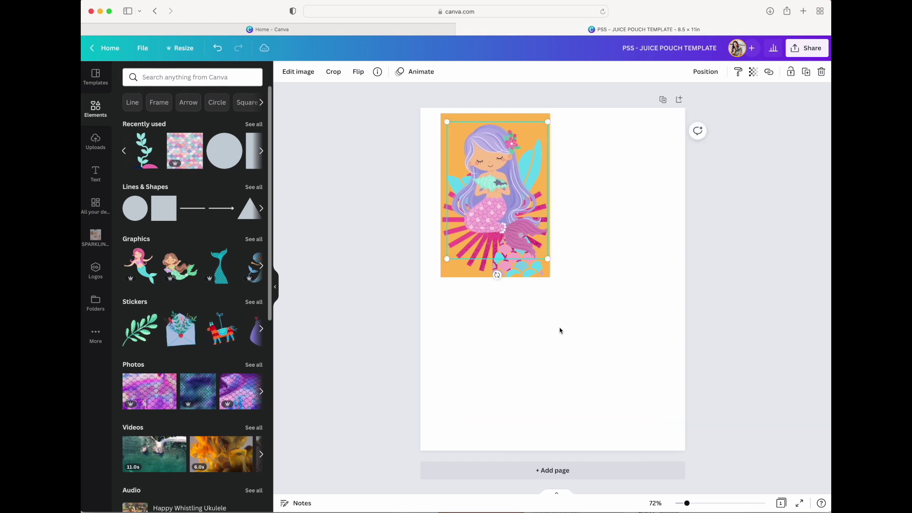
- Copy all elements of the finished mermaid panel together and paste a duplicate into the blank area of the page
{"action": "left_click", "coordinate": [614, 322]}
{"action": "left_click", "coordinate": [433, 125]}
{"action": "left_click_drag", "start_coordinate": [434, 125], "coordinate": [564, 288]}
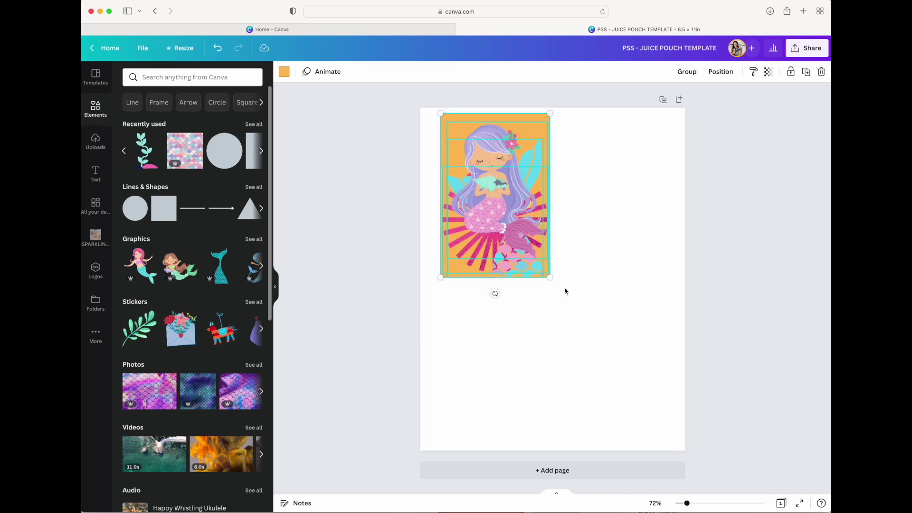
{"action": "right_click", "coordinate": [498, 205]}
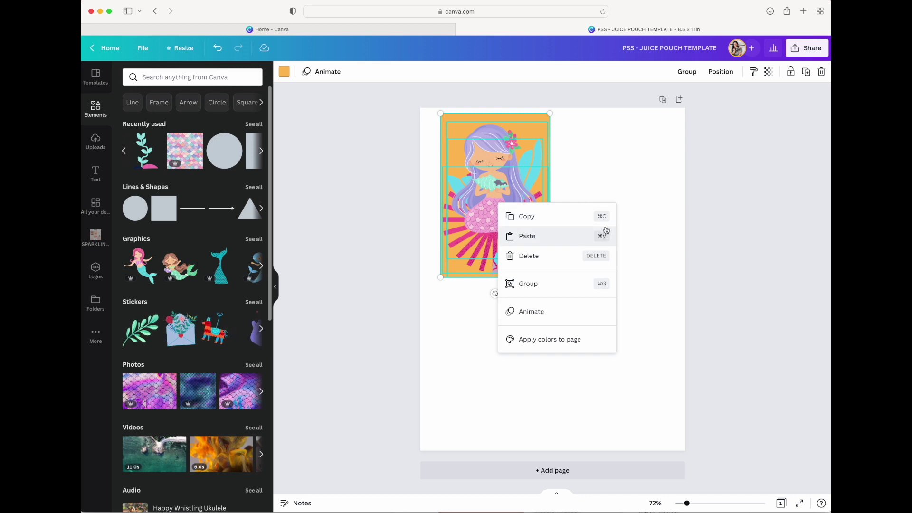
{"action": "left_click", "coordinate": [512, 172]}
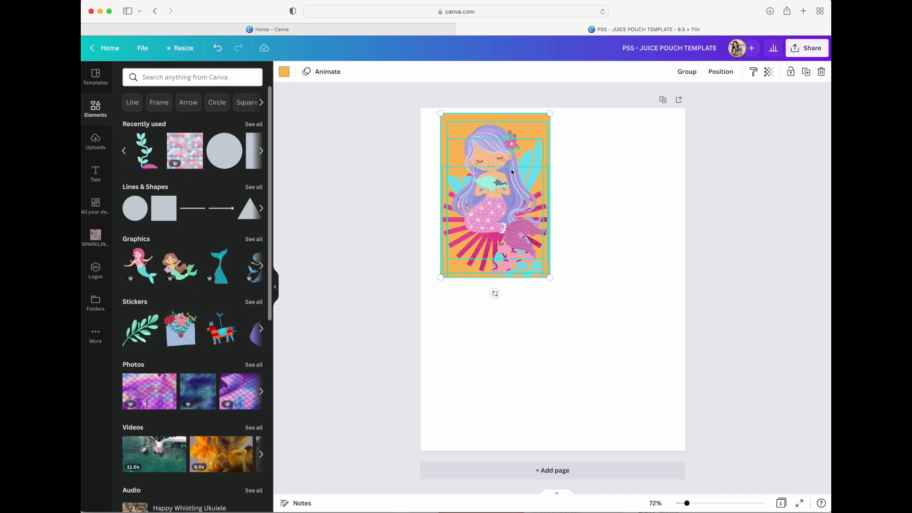
{"action": "left_click", "coordinate": [622, 185]}
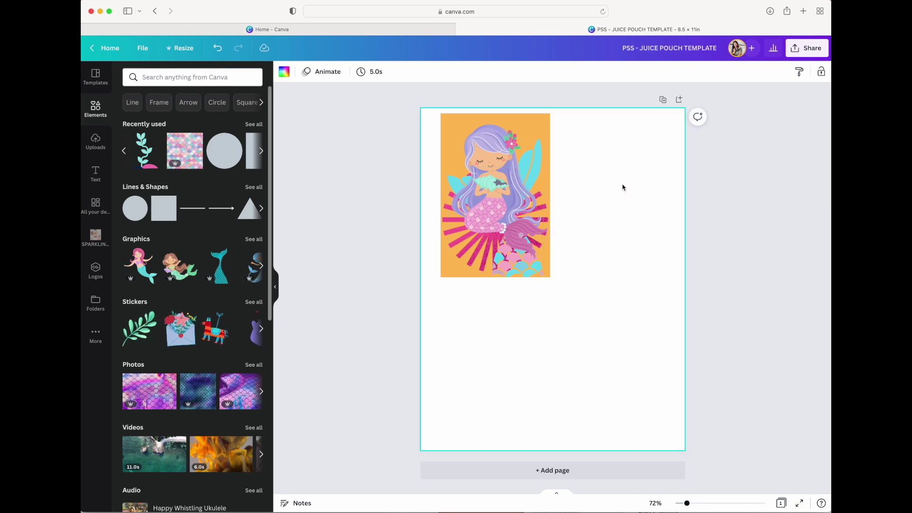
{"action": "key", "text": "super+v"}
{"action": "left_click_drag", "start_coordinate": [498, 176], "coordinate": [594, 327]}
{"action": "left_click", "coordinate": [729, 292]}
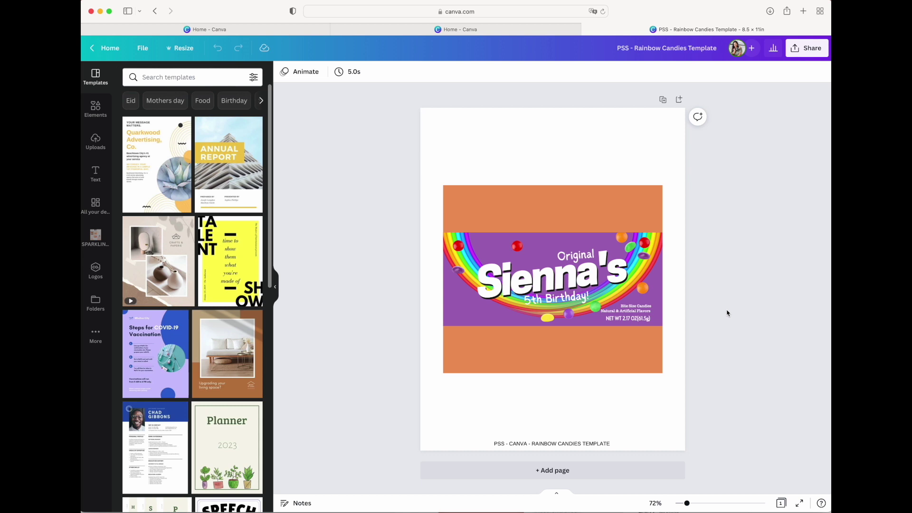
- Fill the large orange rectangle behind the rainbow candies label with light green
{"action": "left_click", "coordinate": [585, 214]}
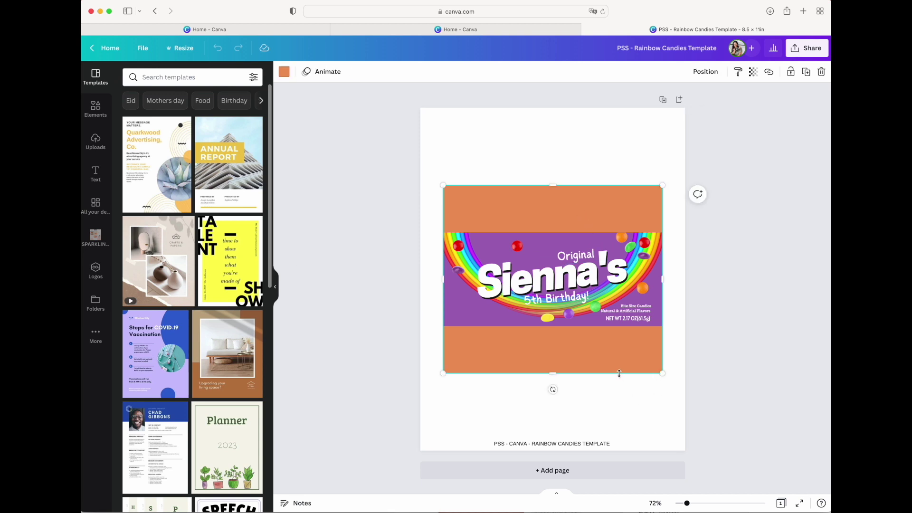
{"action": "left_click", "coordinate": [284, 71]}
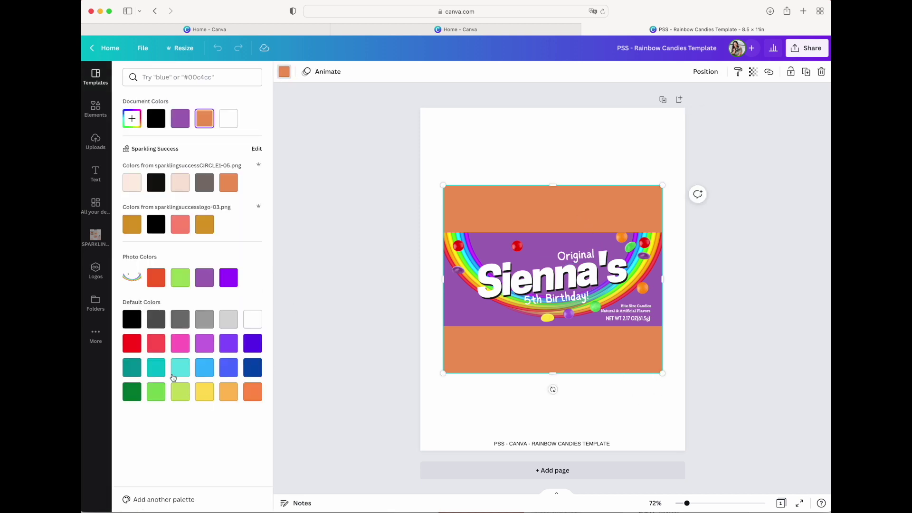
{"action": "left_click", "coordinate": [176, 280]}
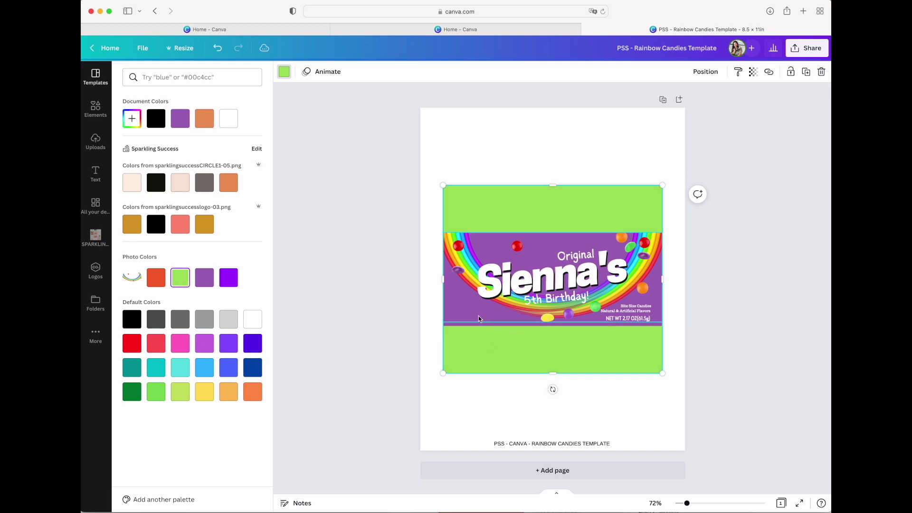
- Change the central label rectangle behind the rainbow to the brighter violet from the default colors
{"action": "left_click", "coordinate": [477, 315]}
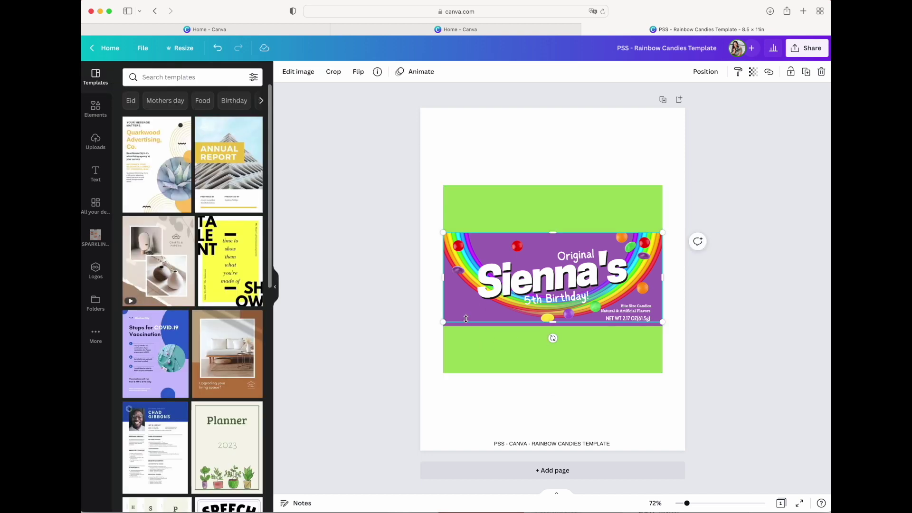
{"action": "left_click", "coordinate": [423, 345]}
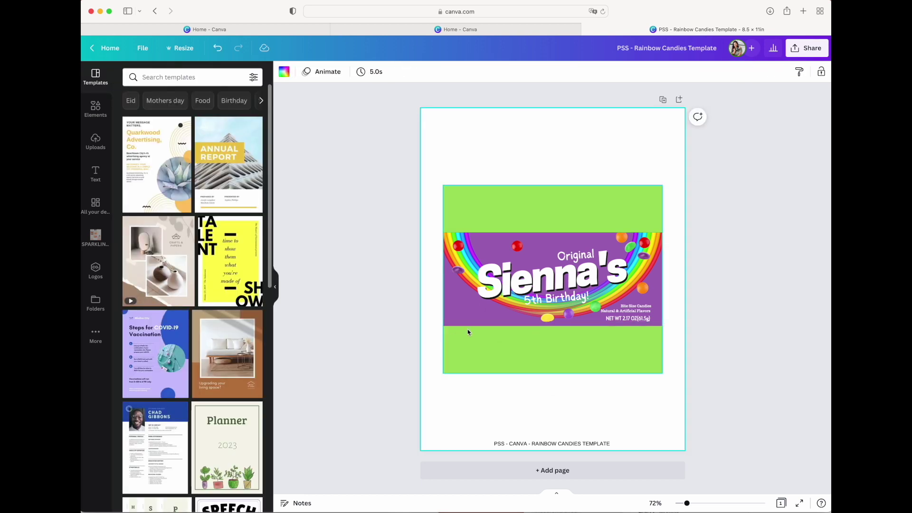
{"action": "left_click", "coordinate": [467, 328]}
{"action": "left_click", "coordinate": [284, 72]}
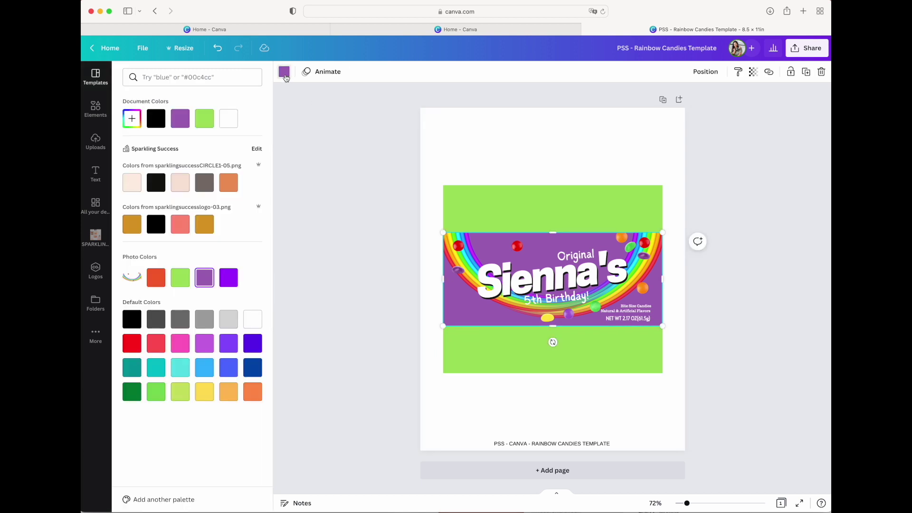
{"action": "left_click", "coordinate": [229, 344]}
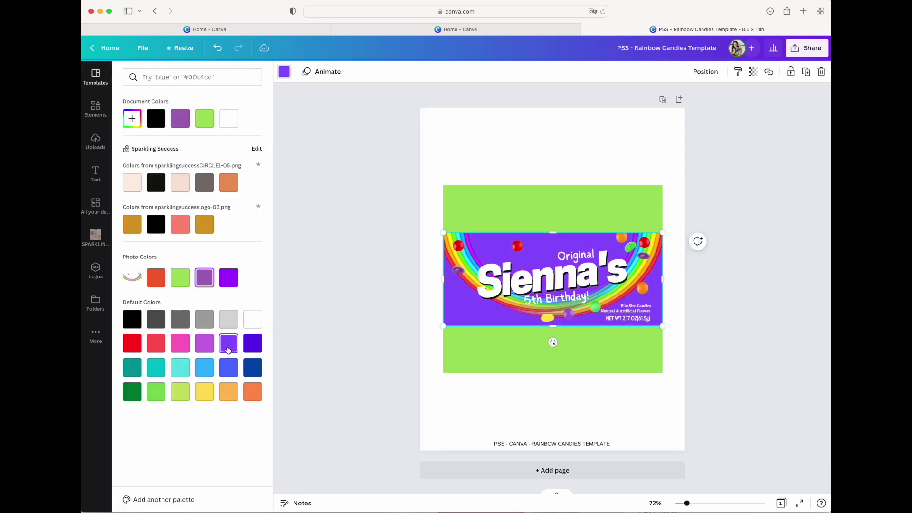
{"action": "left_click", "coordinate": [373, 304]}
{"action": "left_click", "coordinate": [363, 318]}
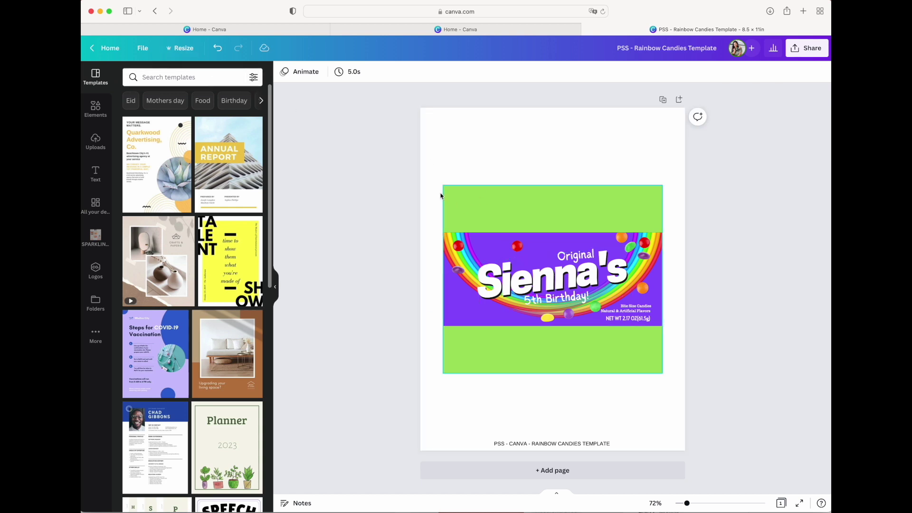
- Add the purple-haired mermaid graphic, scale it to the label's height and place it at the label's left end
{"action": "left_click", "coordinate": [99, 117]}
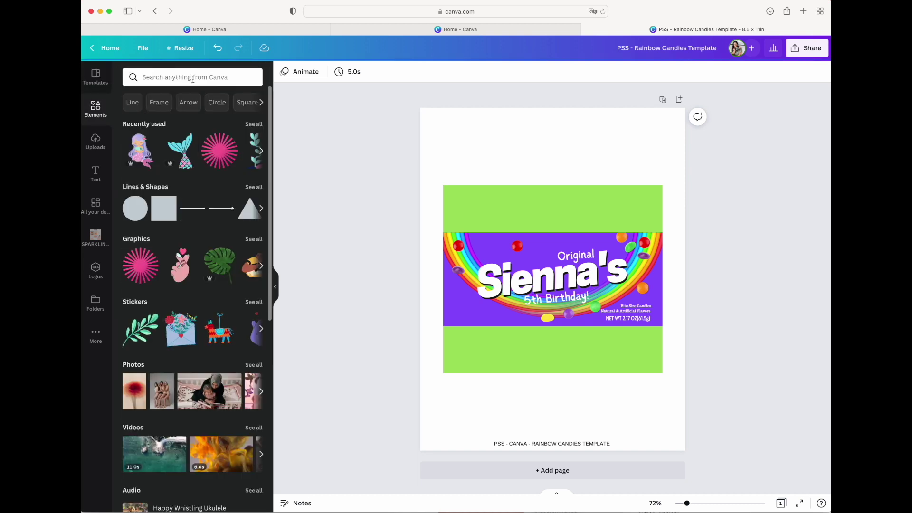
{"action": "left_click", "coordinate": [152, 148]}
{"action": "left_click_drag", "start_coordinate": [602, 212], "coordinate": [561, 271]}
{"action": "left_click_drag", "start_coordinate": [532, 328], "coordinate": [472, 299]}
- Add the pastel mermaid-scale pattern and crop and stretch it to cover the central label exactly
{"action": "scroll", "coordinate": [235, 161], "scroll_direction": "right", "scroll_amount": 2}
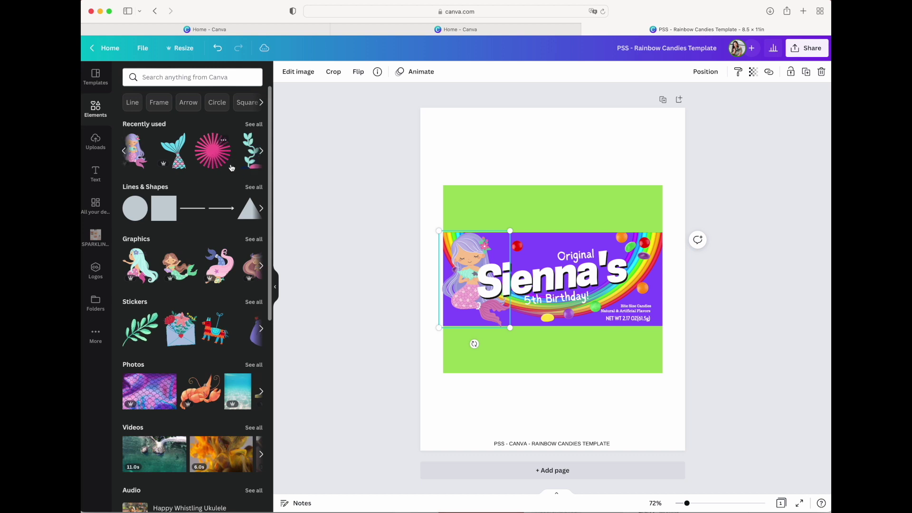
{"action": "left_click", "coordinate": [228, 161]}
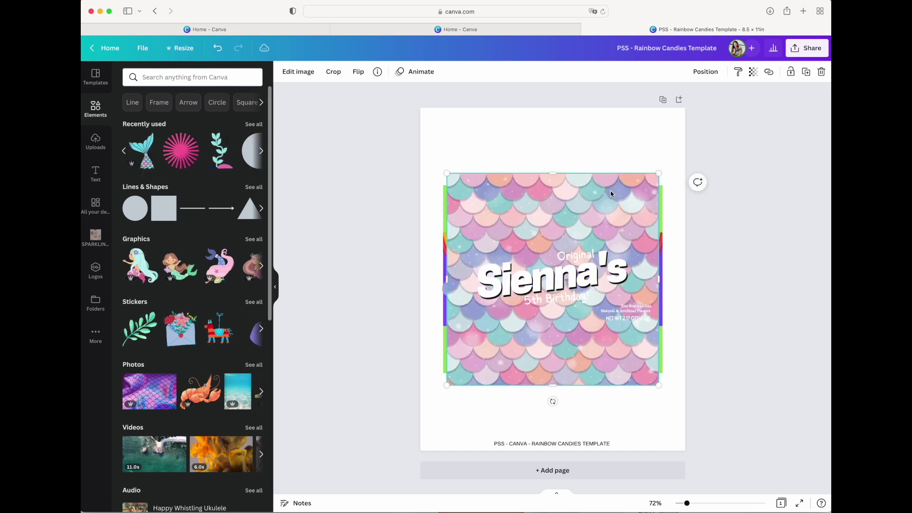
{"action": "left_click_drag", "start_coordinate": [552, 174], "coordinate": [552, 235]}
{"action": "left_click_drag", "start_coordinate": [552, 385], "coordinate": [545, 326]}
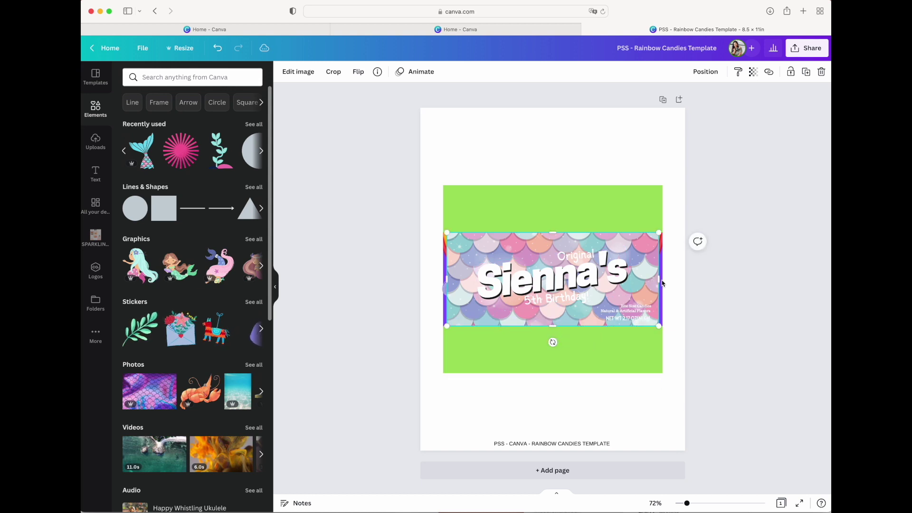
{"action": "left_click_drag", "start_coordinate": [659, 281], "coordinate": [663, 281]}
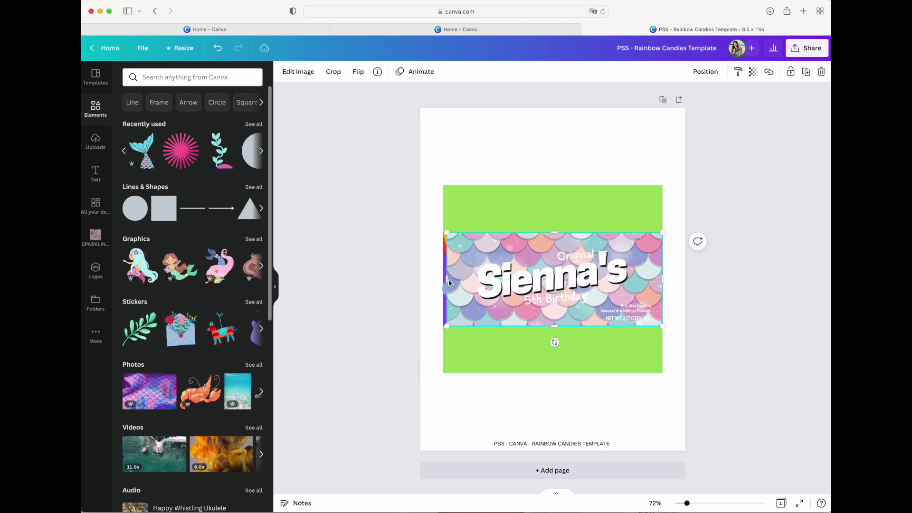
{"action": "left_click_drag", "start_coordinate": [446, 282], "coordinate": [443, 280]}
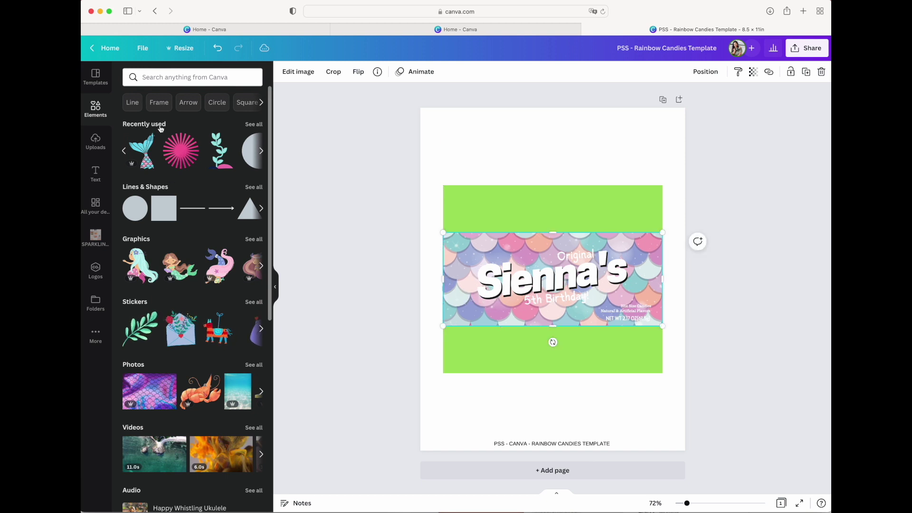
- Send the mermaid-scale pattern backward until it sits behind the mermaid, the rainbow and the candies
{"action": "left_click", "coordinate": [706, 72]}
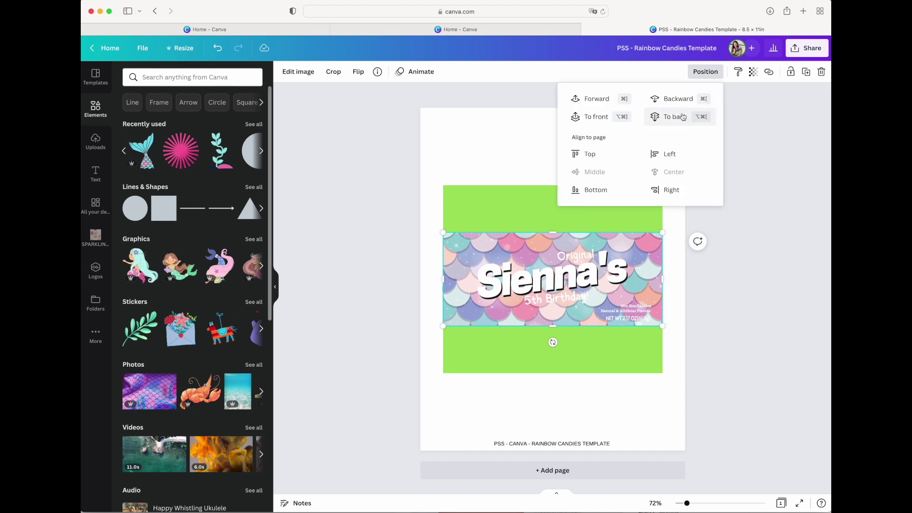
{"action": "left_click", "coordinate": [680, 104]}
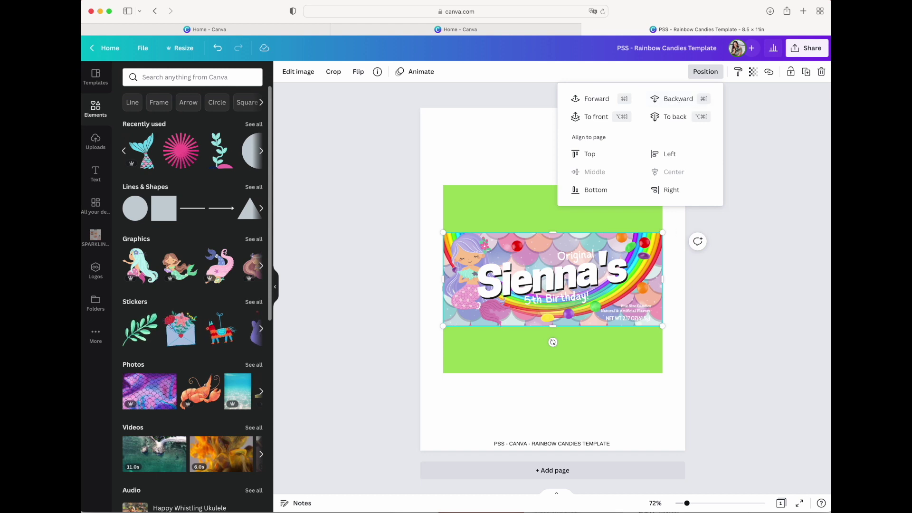
{"action": "left_click", "coordinate": [788, 314]}
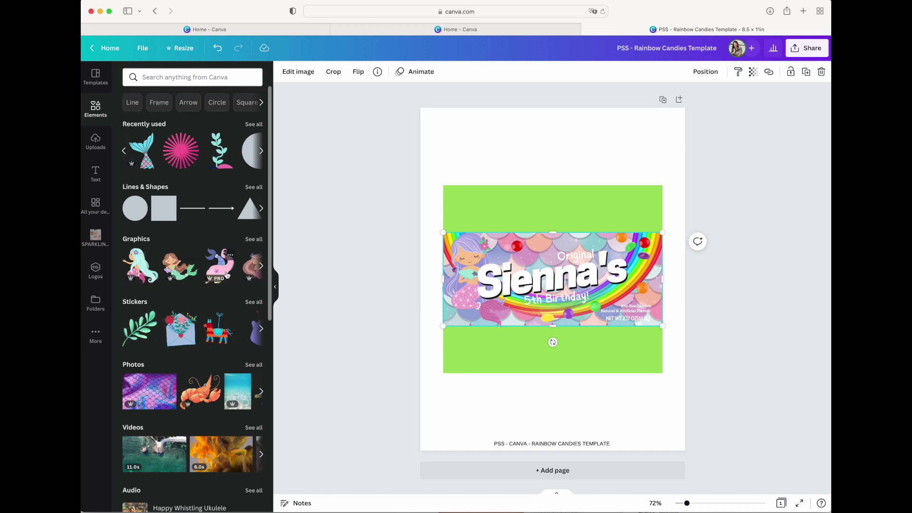
{"action": "left_click", "coordinate": [737, 339]}
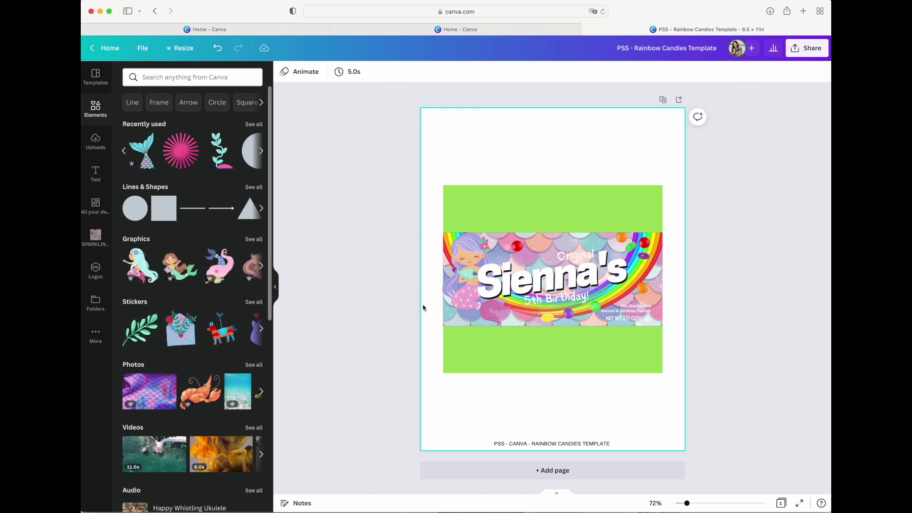
- Change the large name text on the label to turquoise
{"action": "left_click", "coordinate": [568, 280]}
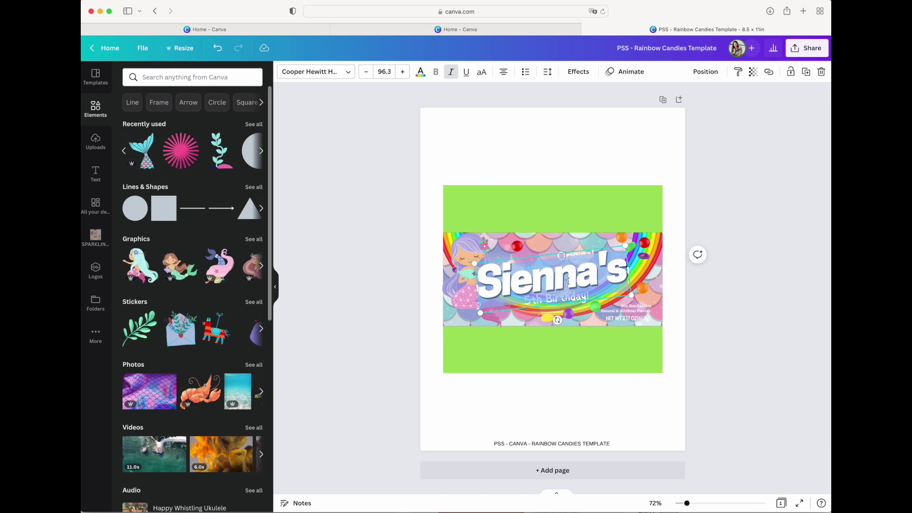
{"action": "left_click", "coordinate": [420, 76]}
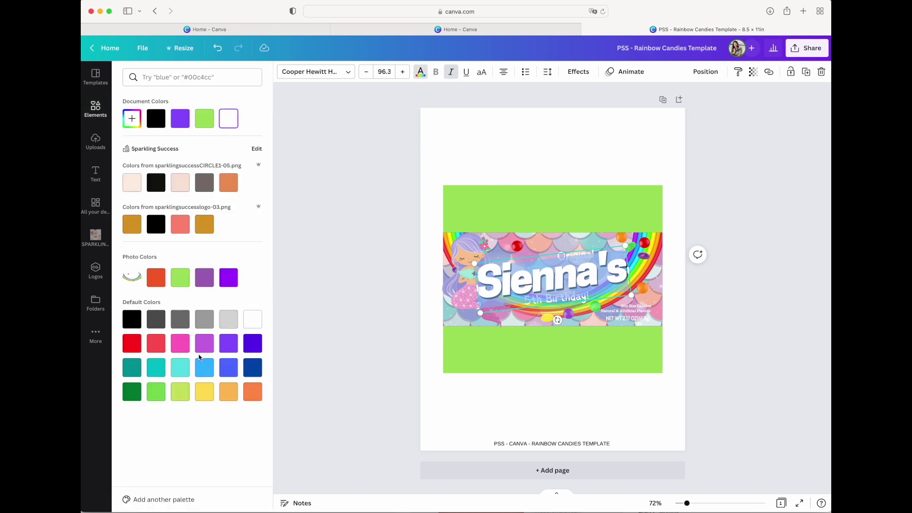
{"action": "left_click", "coordinate": [159, 372]}
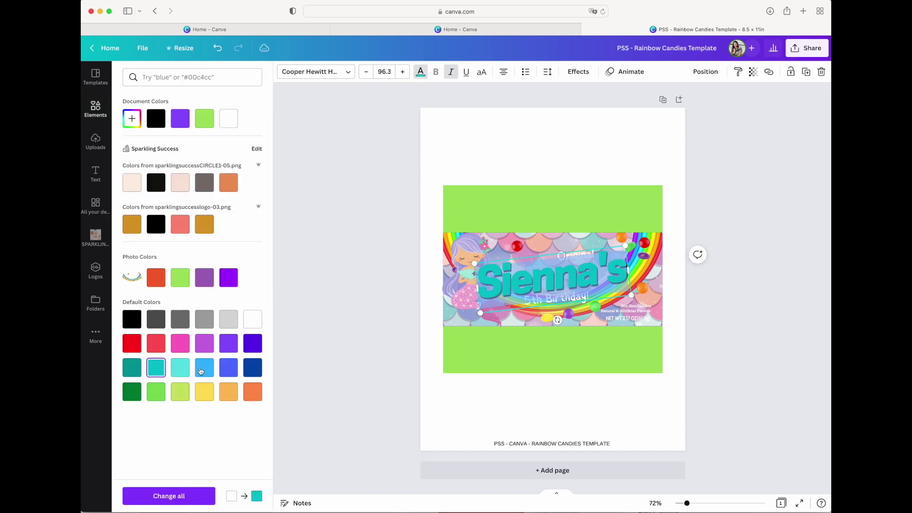
{"action": "left_click", "coordinate": [723, 317]}
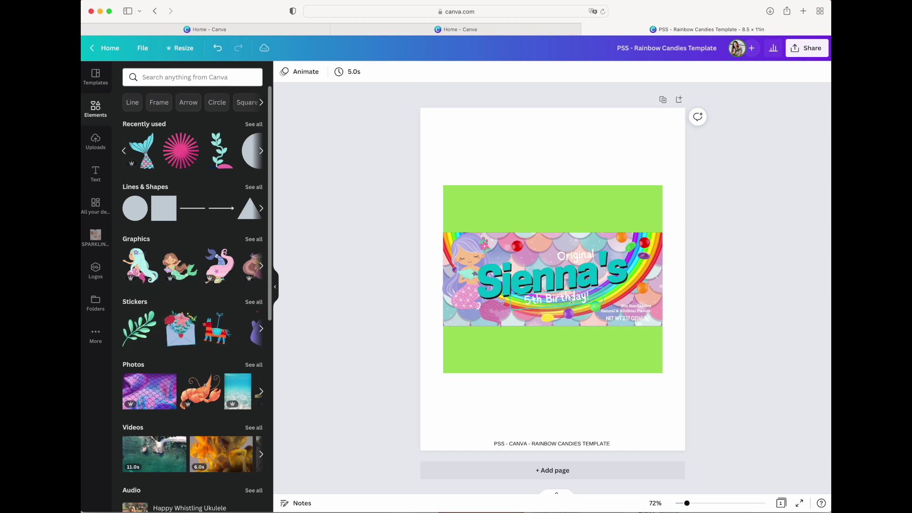
- Fill the large rectangle above and below the label with light purple
{"action": "left_click", "coordinate": [645, 207]}
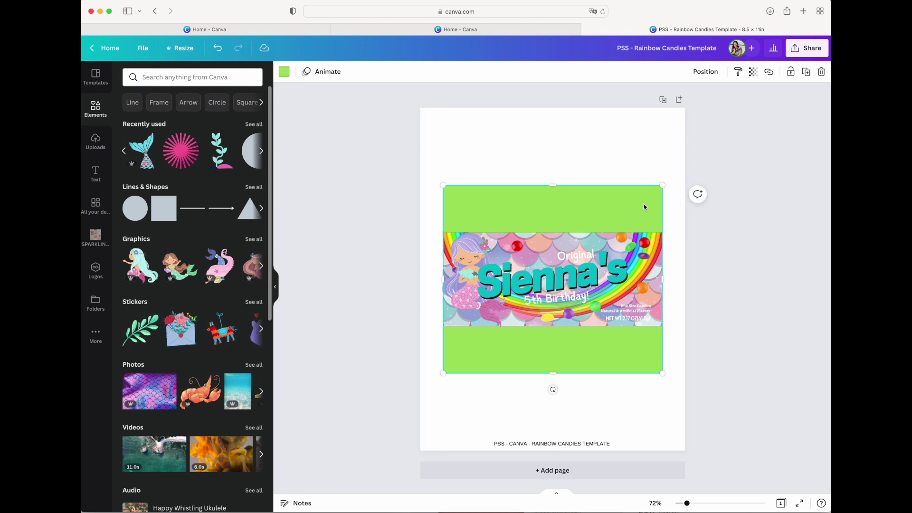
{"action": "left_click", "coordinate": [284, 71]}
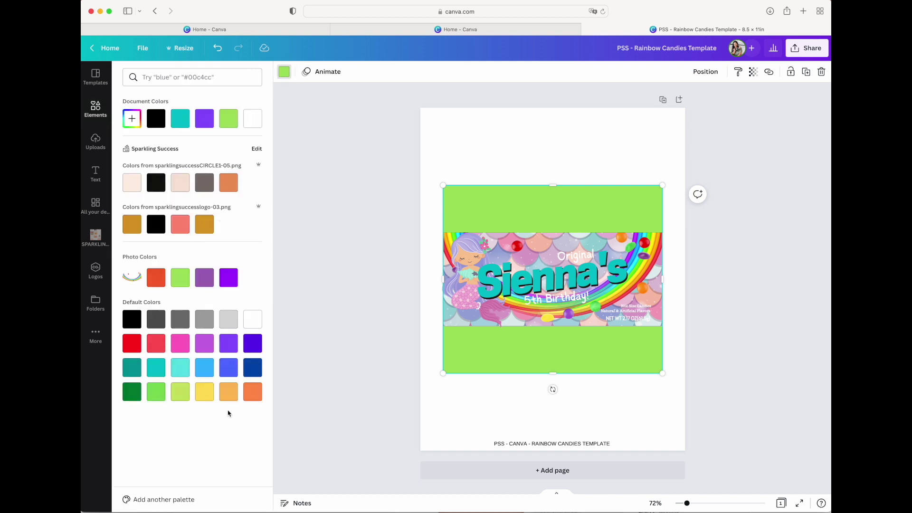
{"action": "left_click", "coordinate": [204, 343]}
{"action": "left_click", "coordinate": [799, 251]}
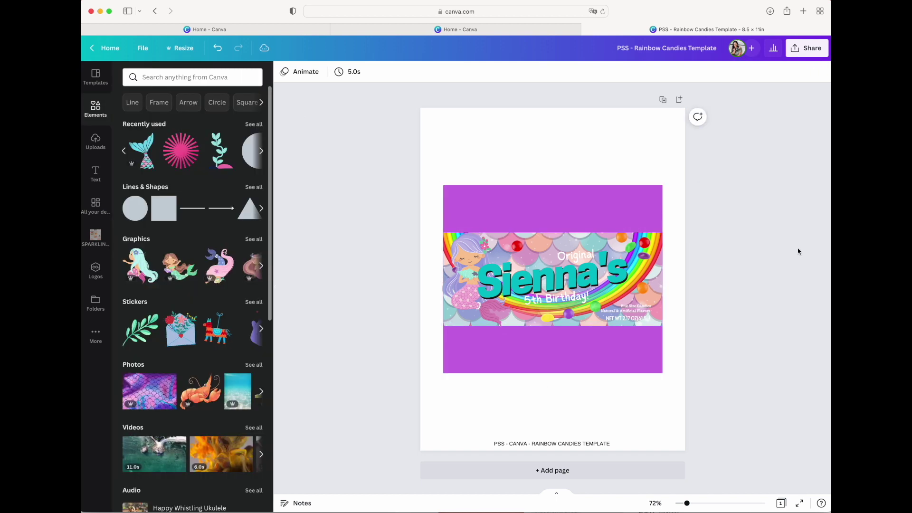